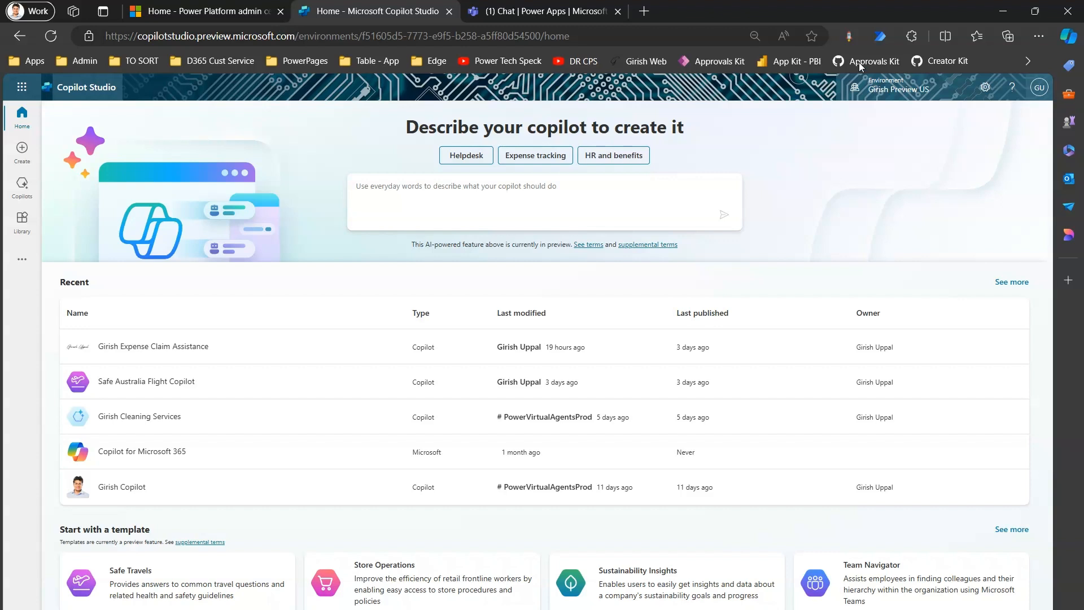
Step: Open the session details and review the user, Copilot Studio and Power Platform environment sections
{"action": "left_click", "coordinate": [901, 90]}
{"action": "left_click", "coordinate": [903, 91]}
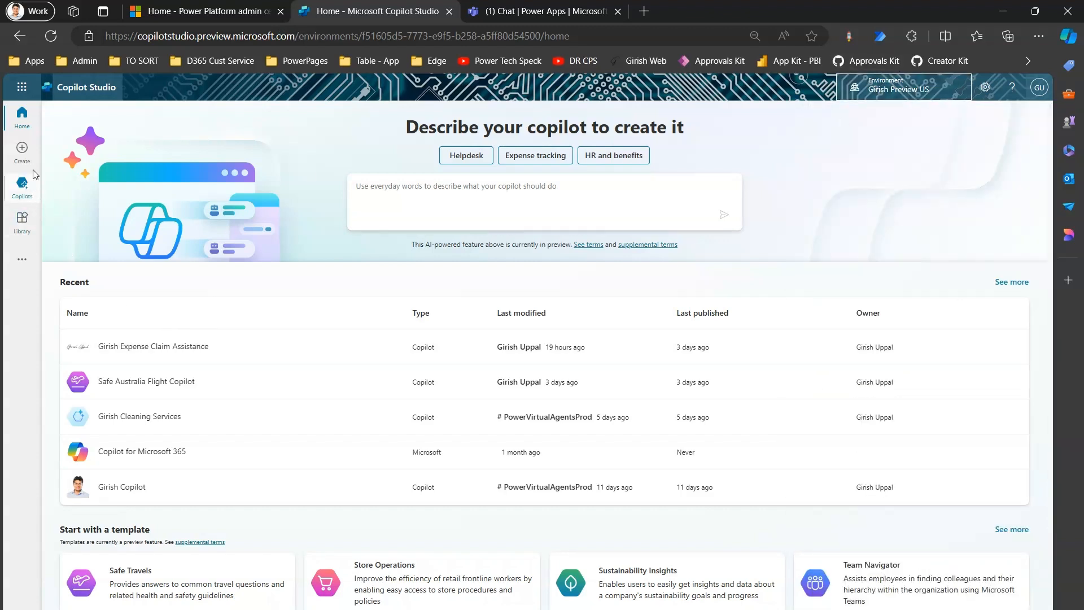
{"action": "left_click", "coordinate": [986, 89]}
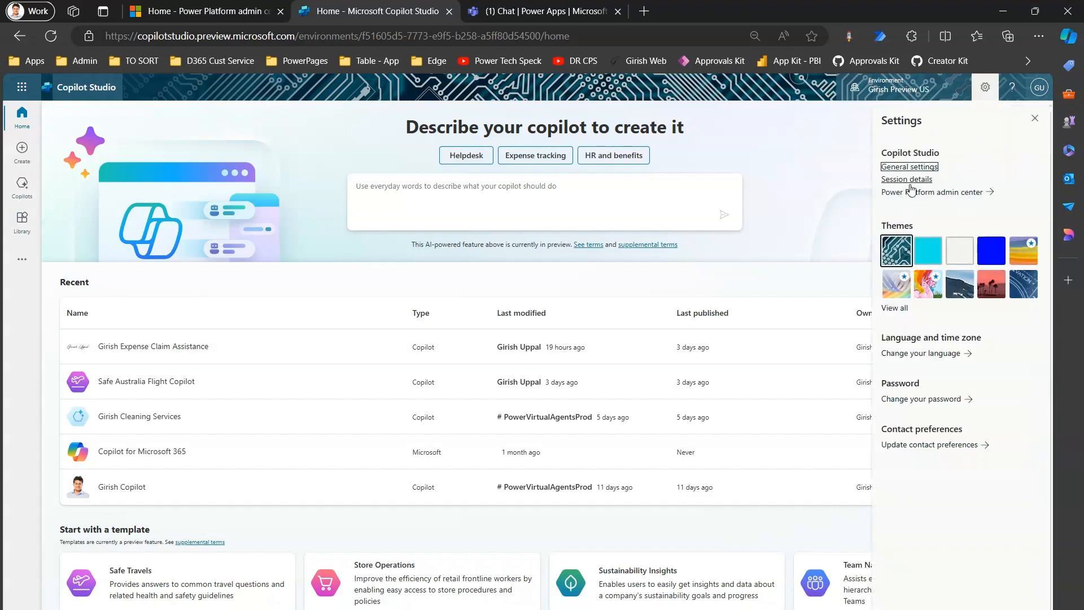
{"action": "left_click", "coordinate": [909, 179]}
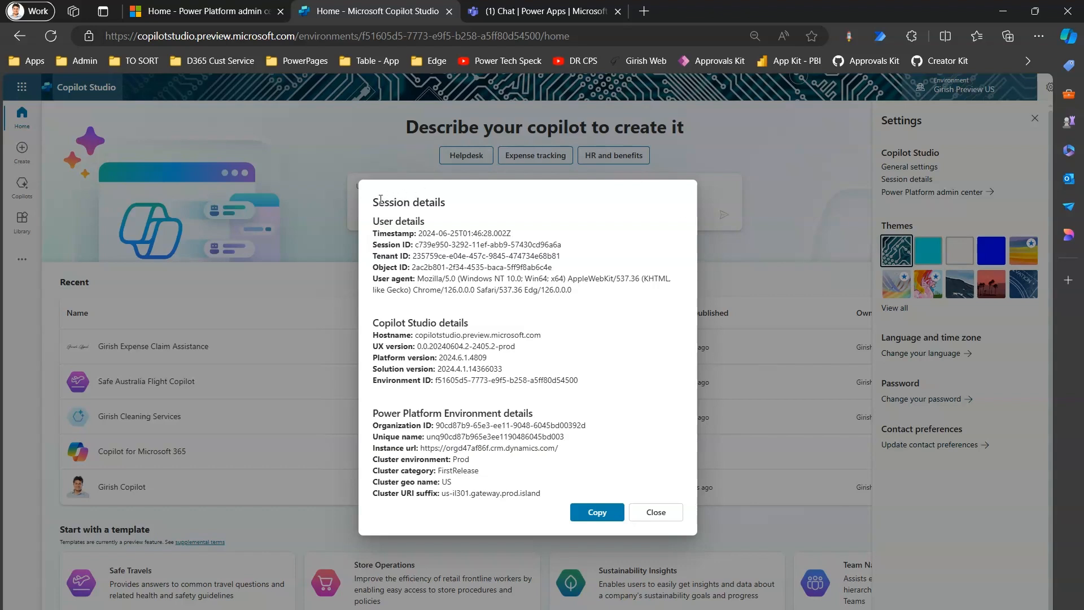
{"action": "left_click_drag", "start_coordinate": [374, 219], "coordinate": [436, 231]}
{"action": "left_click_drag", "start_coordinate": [374, 320], "coordinate": [473, 326]}
{"action": "left_click_drag", "start_coordinate": [377, 414], "coordinate": [530, 416]}
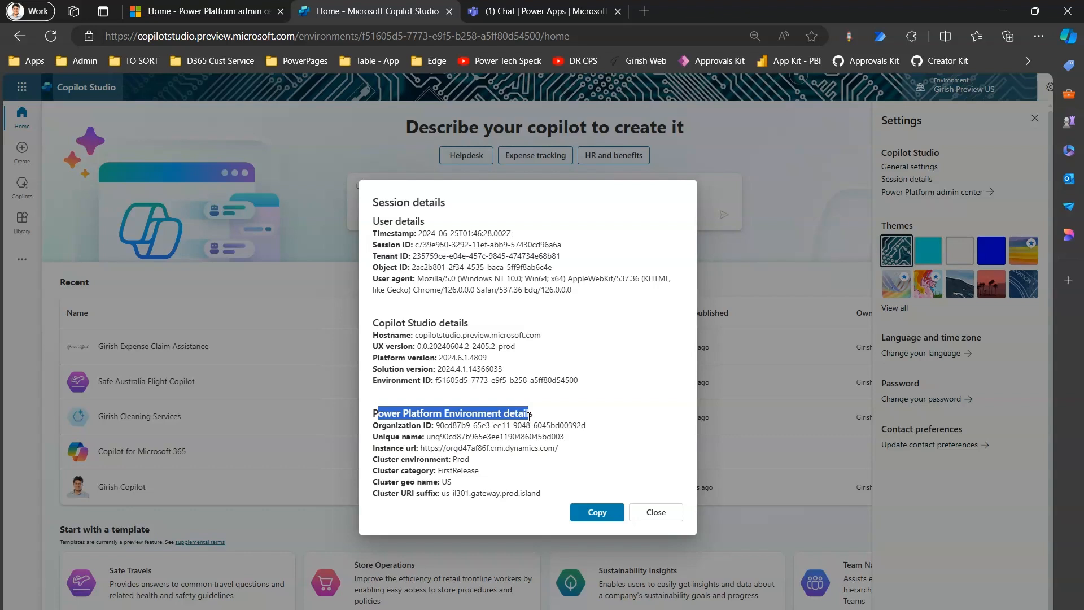
{"action": "left_click", "coordinate": [588, 409]}
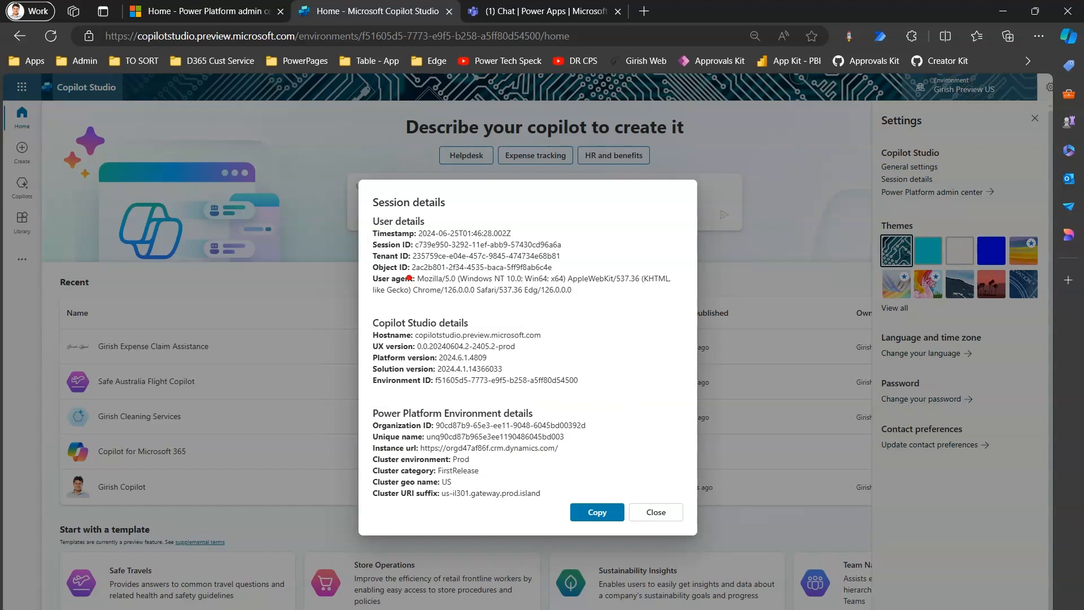
Step: Examine the session, tenant, object, environment and organization IDs in the session details and close them
{"action": "left_click_drag", "start_coordinate": [363, 239], "coordinate": [572, 276]}
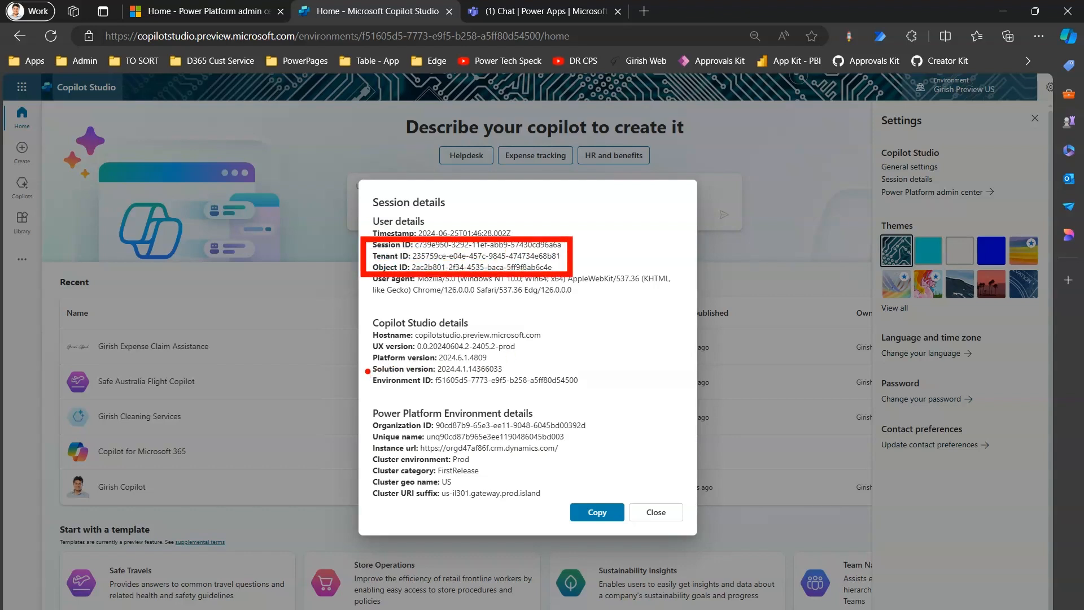
{"action": "mouse_move", "coordinate": [362, 375]}
{"action": "left_mouse_down"}
{"action": "mouse_move", "coordinate": [592, 393]}
{"action": "mouse_move", "coordinate": [649, 232]}
{"action": "mouse_move", "coordinate": [835, 118]}
{"action": "mouse_move", "coordinate": [899, 92]}
{"action": "mouse_move", "coordinate": [894, 107]}
{"action": "left_mouse_up"}
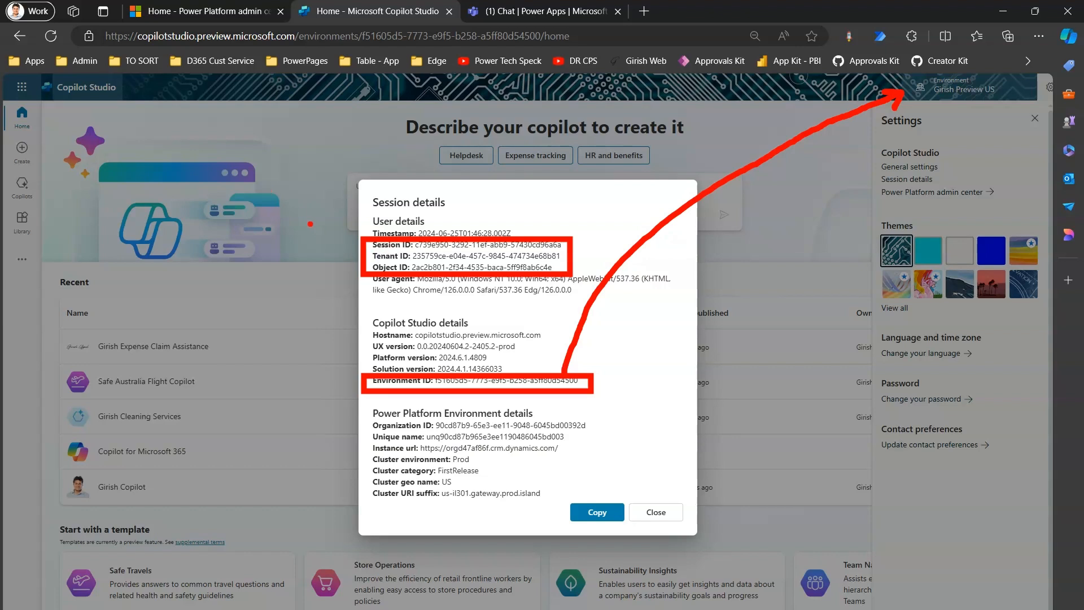
{"action": "mouse_move", "coordinate": [294, 210]}
{"action": "left_mouse_down"}
{"action": "mouse_move", "coordinate": [293, 227]}
{"action": "mouse_move", "coordinate": [361, 255]}
{"action": "mouse_move", "coordinate": [340, 245]}
{"action": "mouse_move", "coordinate": [339, 268]}
{"action": "left_mouse_up"}
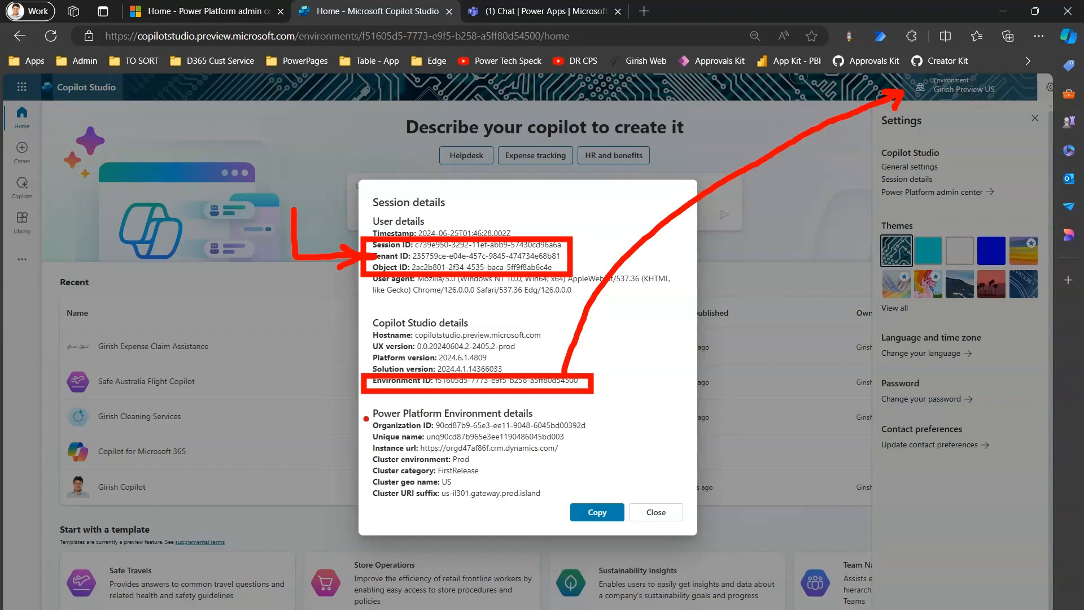
{"action": "mouse_move", "coordinate": [360, 419]}
{"action": "left_mouse_down"}
{"action": "mouse_move", "coordinate": [572, 420]}
{"action": "mouse_move", "coordinate": [361, 435]}
{"action": "left_mouse_up"}
{"action": "left_click_drag", "start_coordinate": [601, 435], "coordinate": [605, 433]}
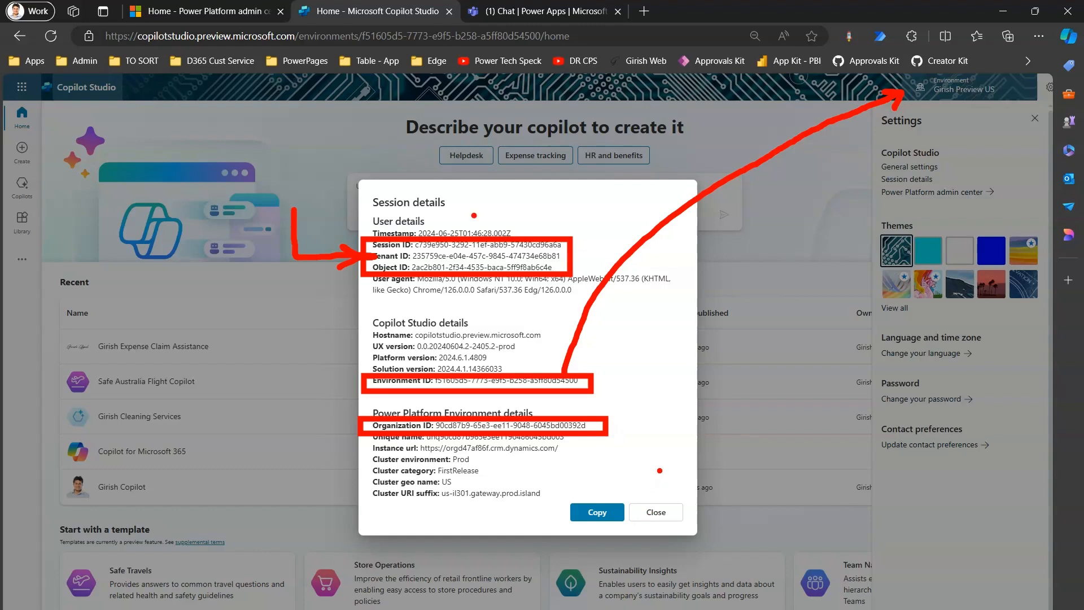
{"action": "key", "text": "Escape"}
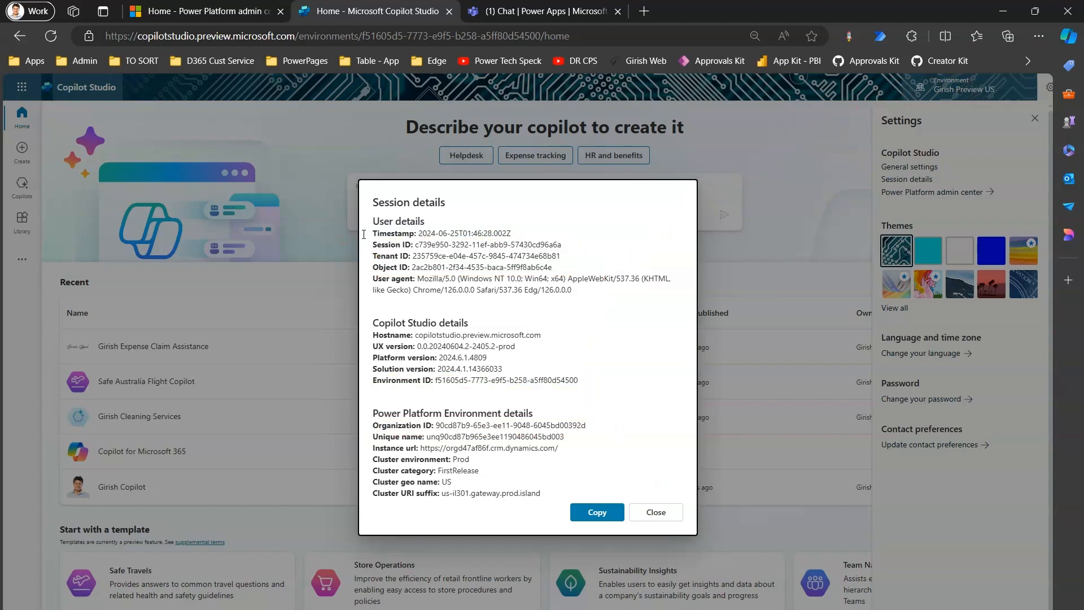
{"action": "left_click", "coordinate": [655, 512]}
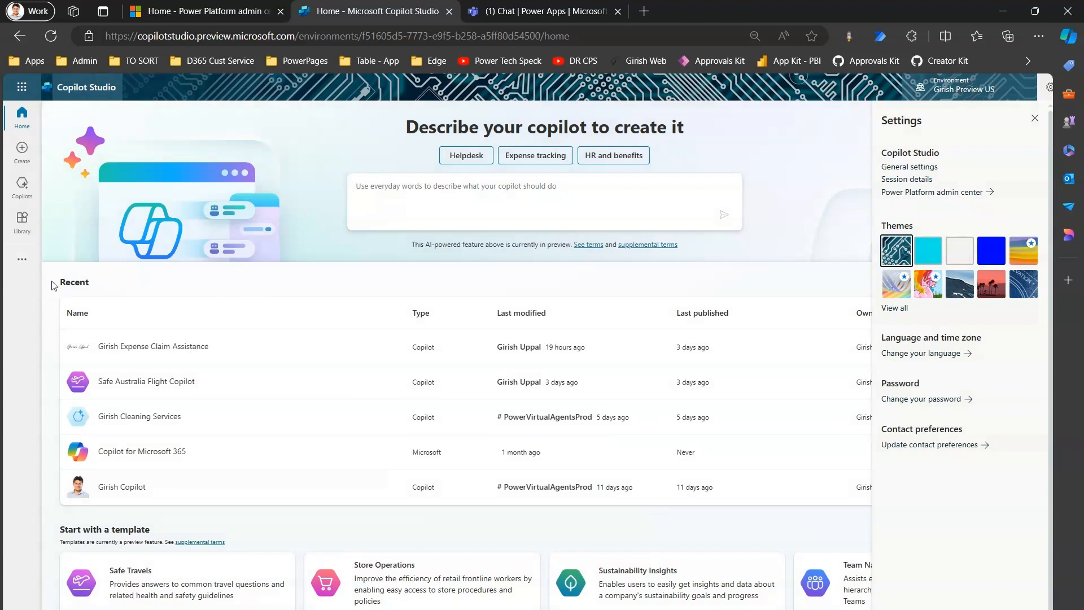
Step: Open the Expense Claim Assistance copilot and go to the Skills section of its settings
{"action": "left_click", "coordinate": [170, 345]}
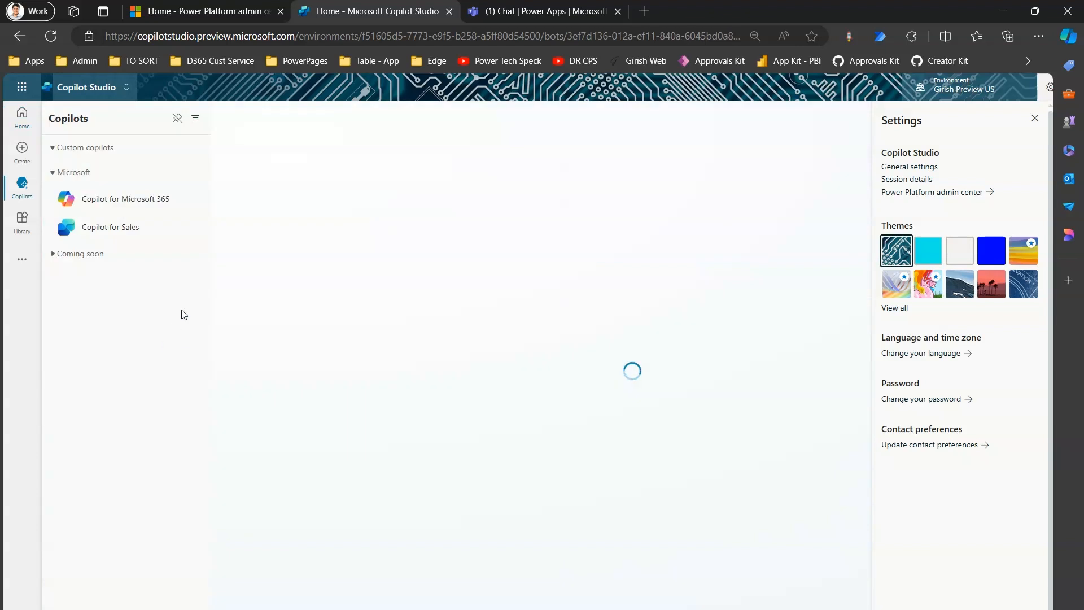
{"action": "left_click", "coordinate": [1035, 120]}
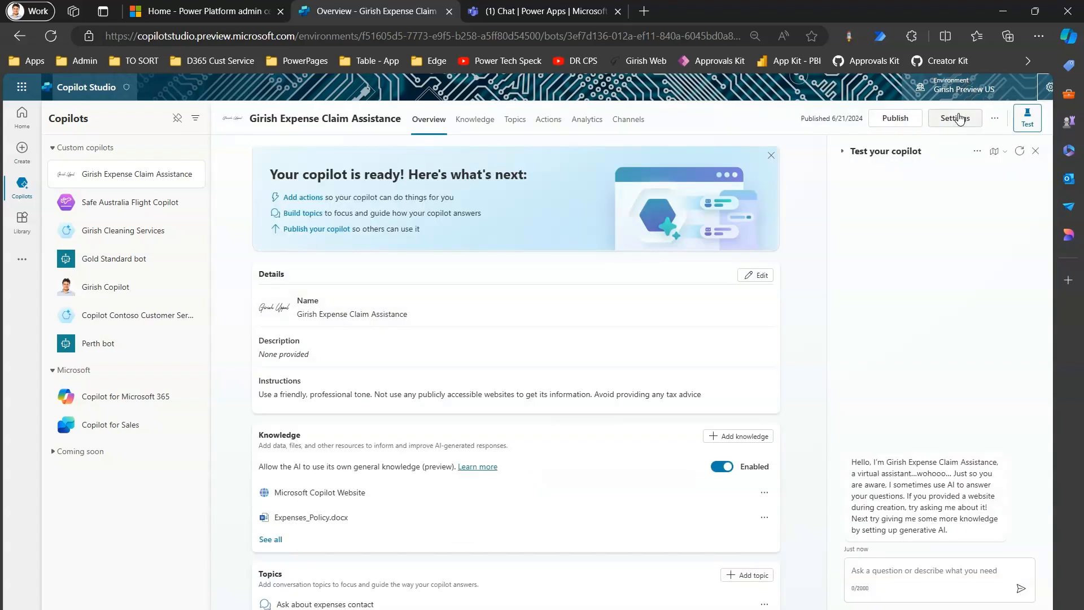
{"action": "left_click", "coordinate": [959, 120]}
{"action": "left_click", "coordinate": [259, 266]}
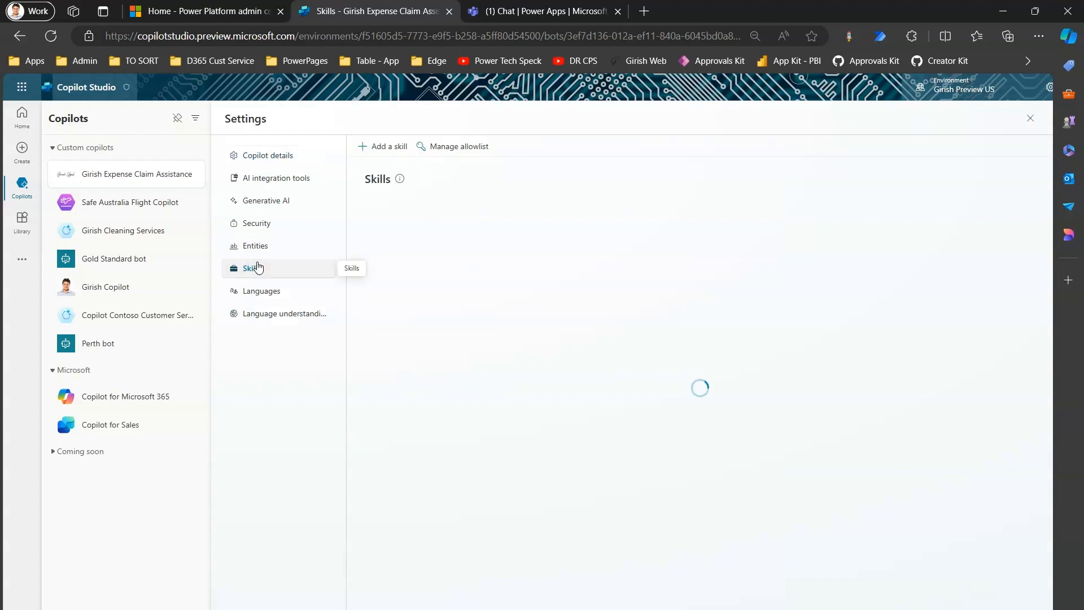
Step: Start adding a skill to look up the copilot ID, leave without adding one and close the copilot's settings
{"action": "left_click", "coordinate": [379, 149]}
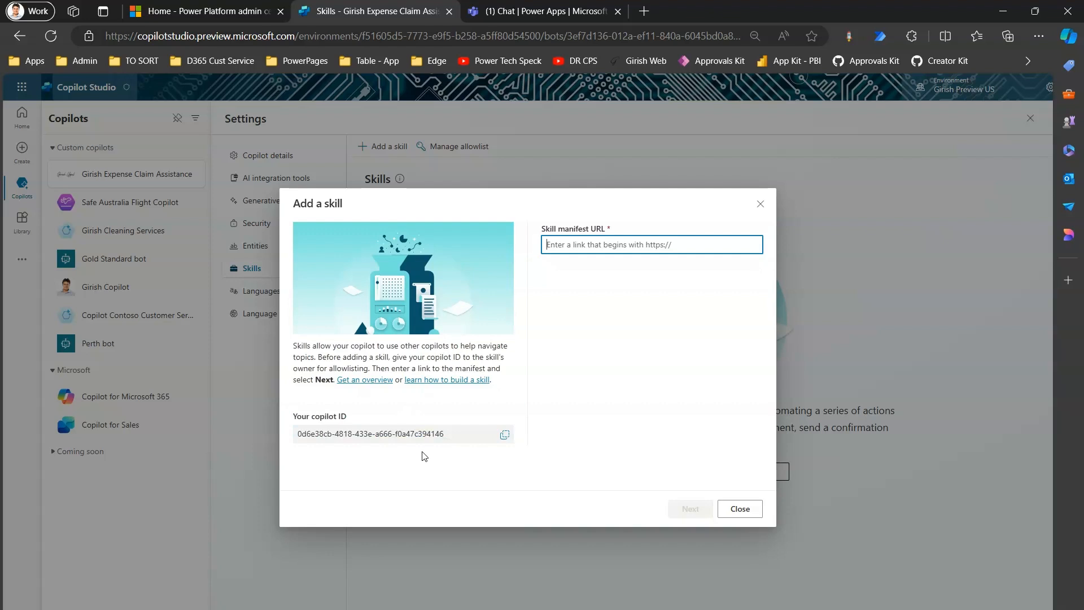
{"action": "double_click", "coordinate": [342, 416]}
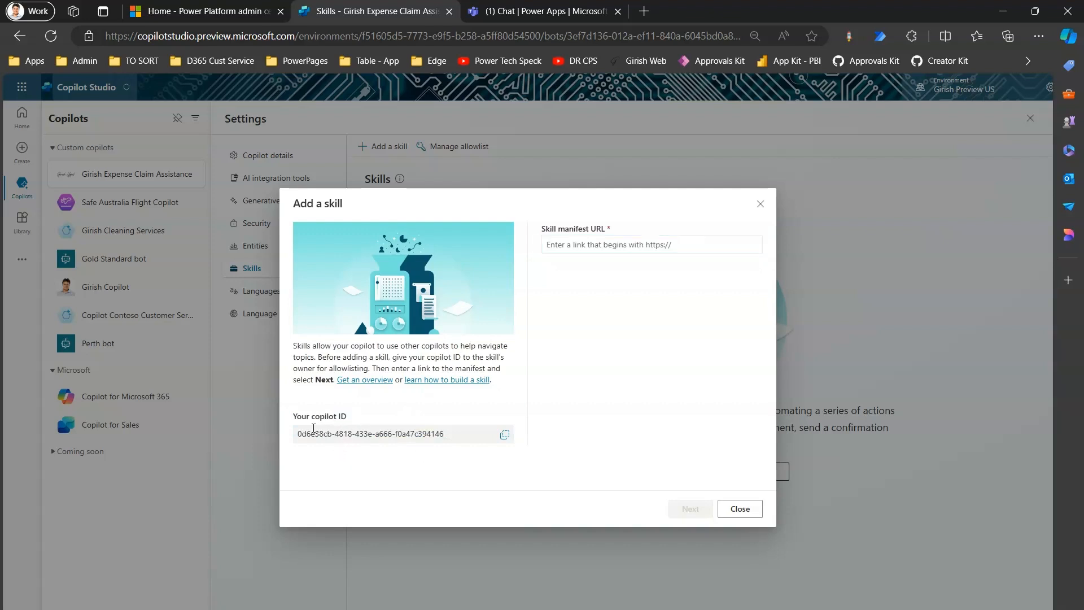
{"action": "left_click_drag", "start_coordinate": [307, 418], "coordinate": [339, 418]}
{"action": "left_click", "coordinate": [740, 508]}
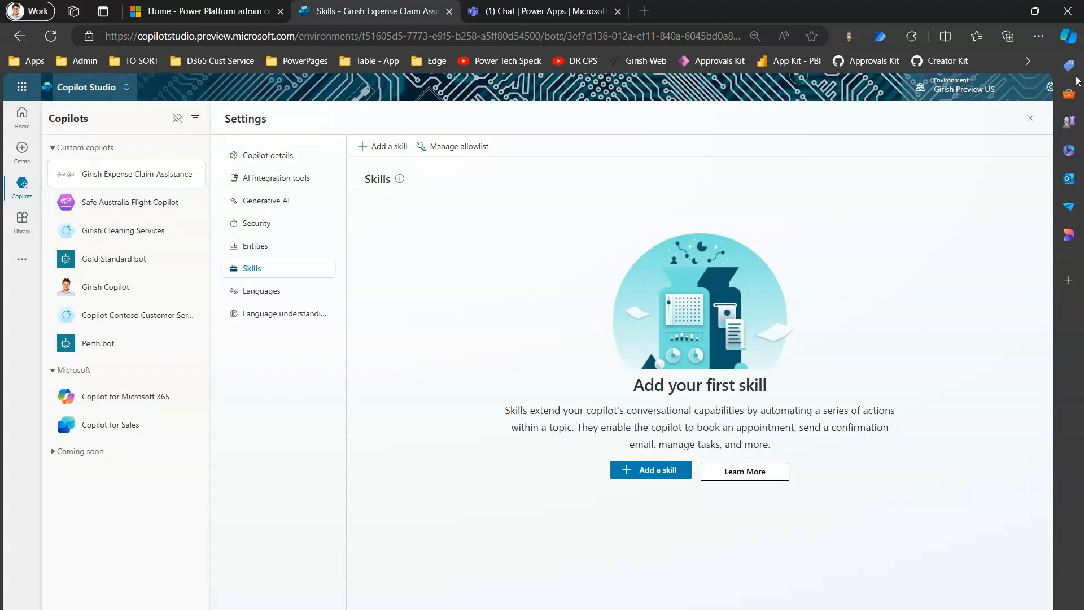
{"action": "left_click", "coordinate": [1030, 118]}
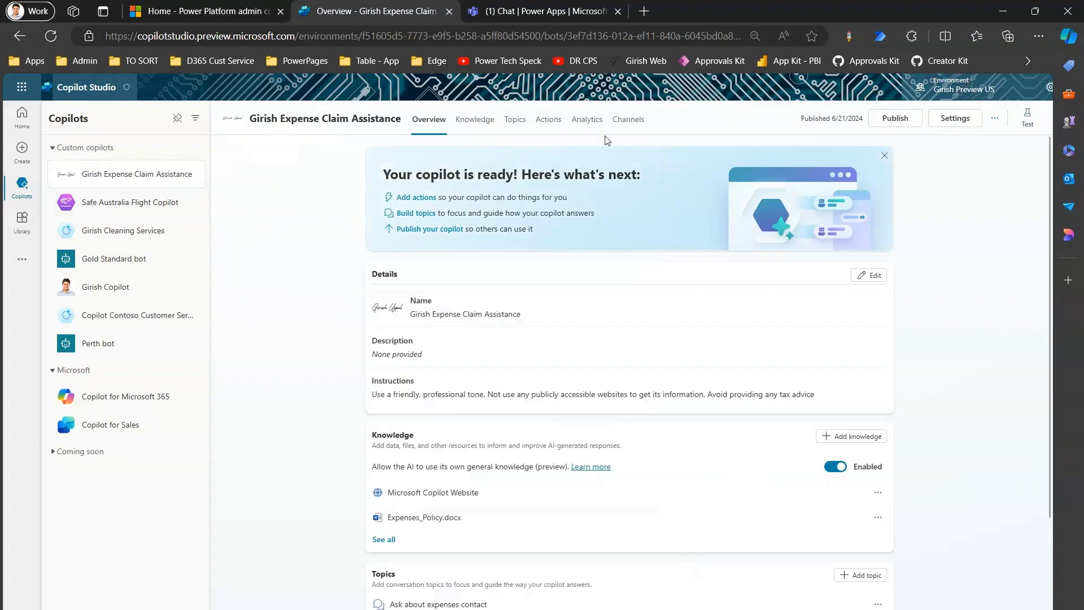
{"action": "left_click", "coordinate": [634, 122]}
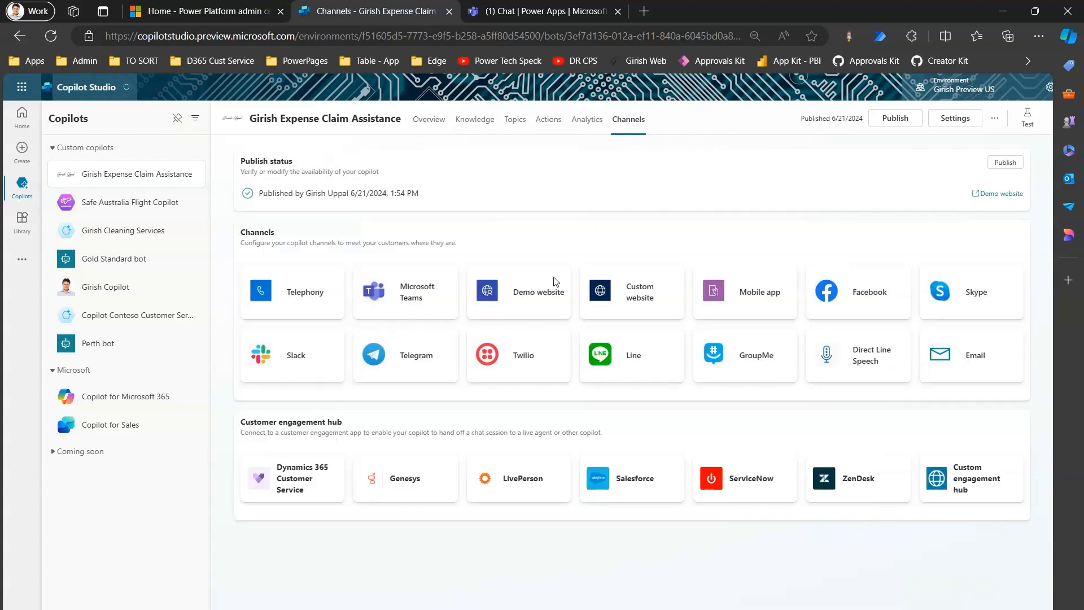
{"action": "left_click", "coordinate": [404, 303]}
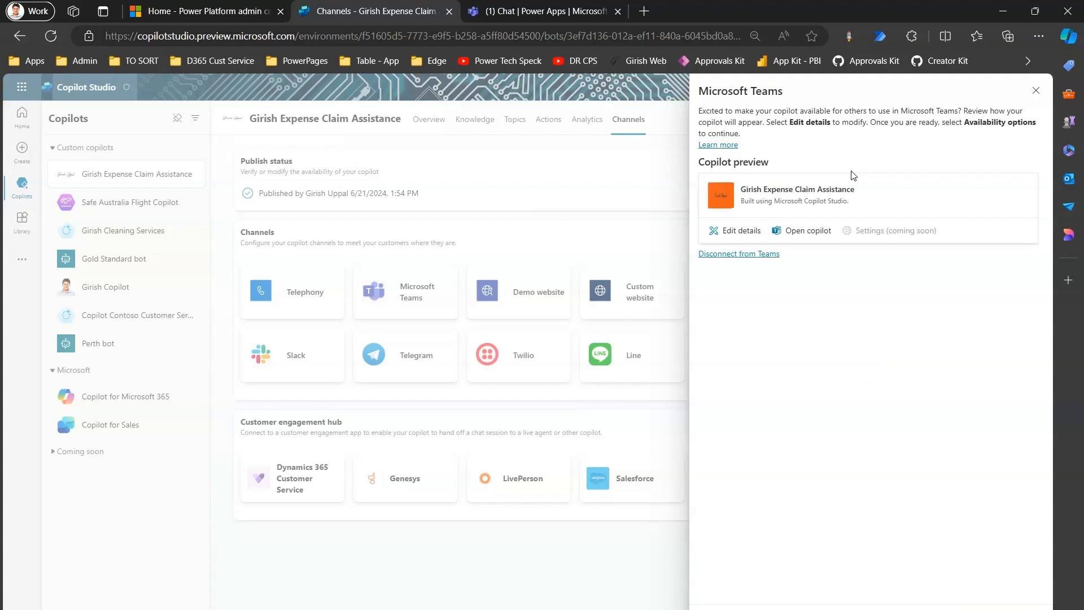
{"action": "left_click", "coordinate": [736, 230]}
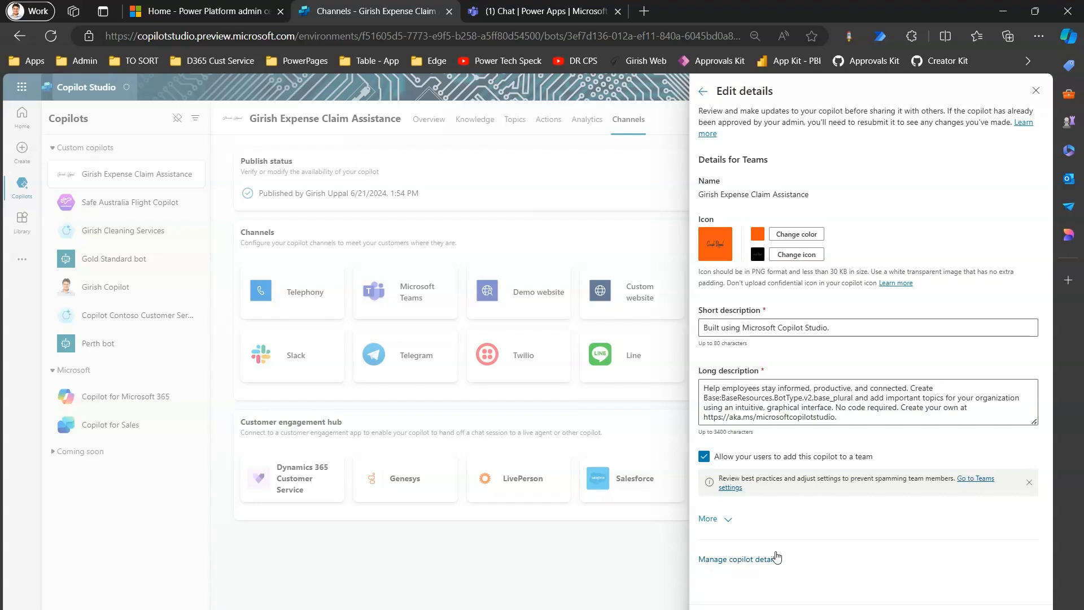
{"action": "left_click", "coordinate": [736, 559]}
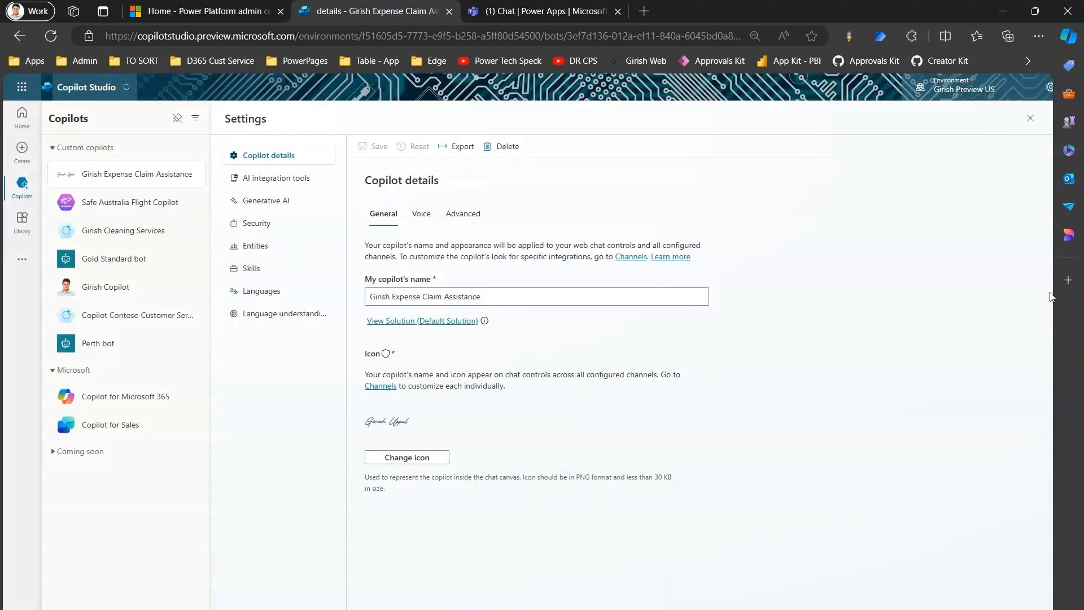
{"action": "left_click", "coordinate": [1035, 119]}
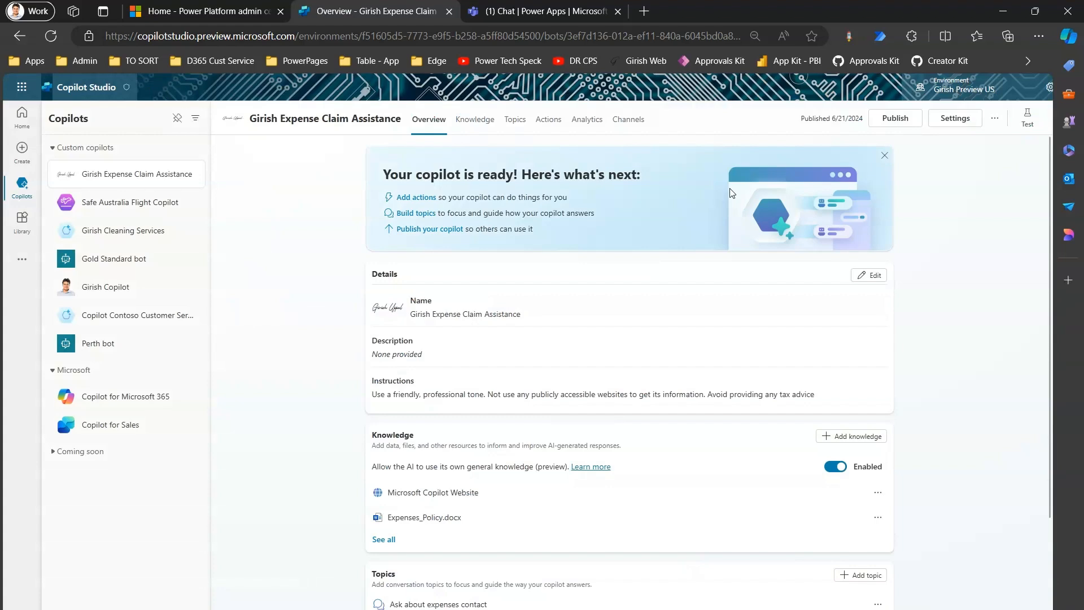
Step: Open the Microsoft Teams channel's details for editing, expand the additional information and examine the App ID
{"action": "left_click", "coordinate": [633, 122]}
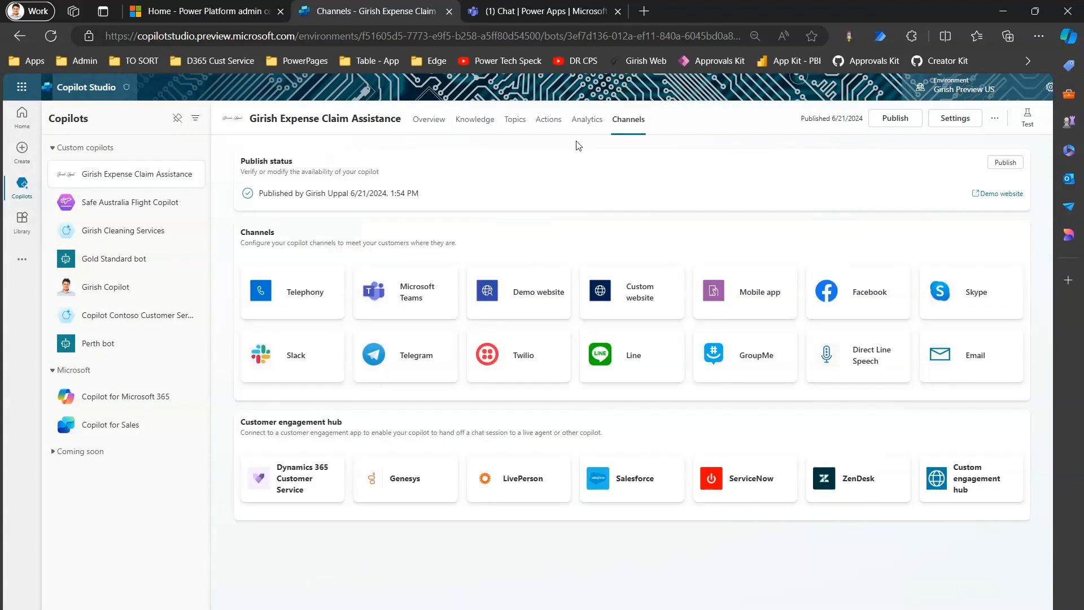
{"action": "left_click", "coordinate": [397, 302]}
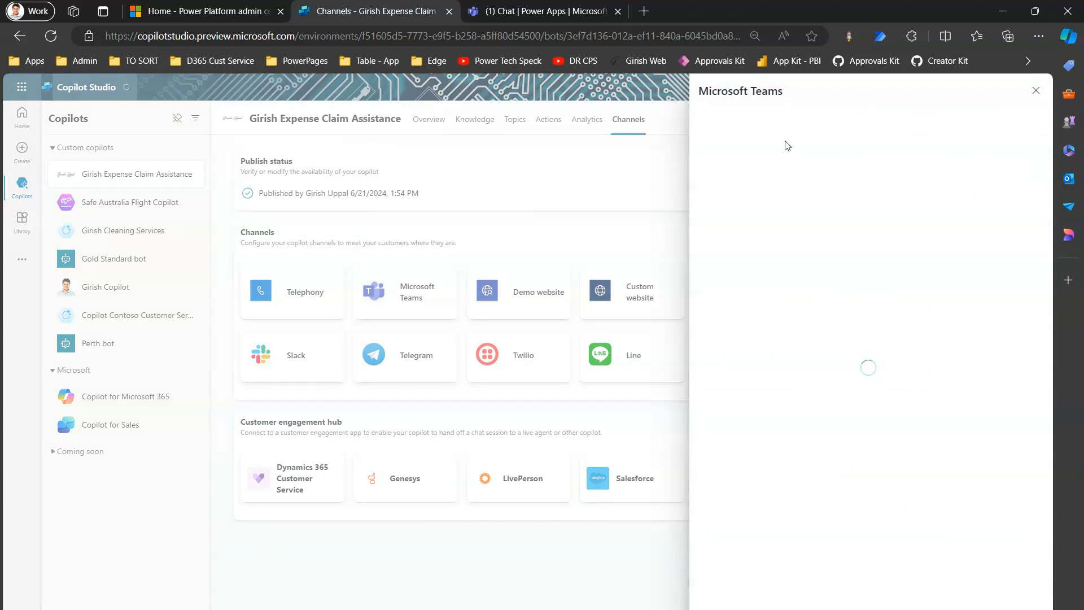
{"action": "left_click", "coordinate": [754, 228]}
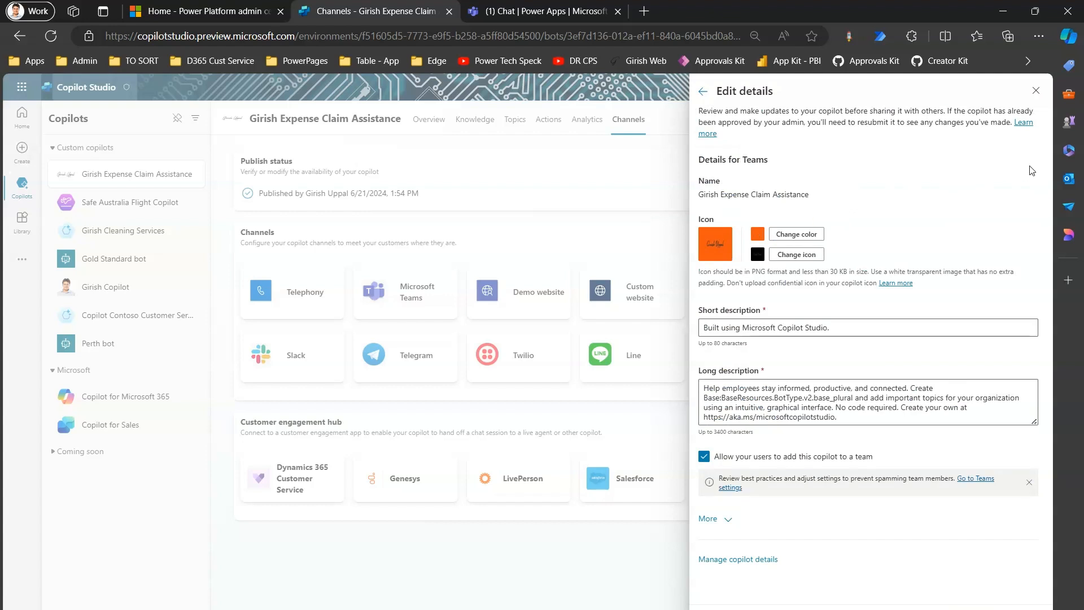
{"action": "left_click", "coordinate": [725, 519]}
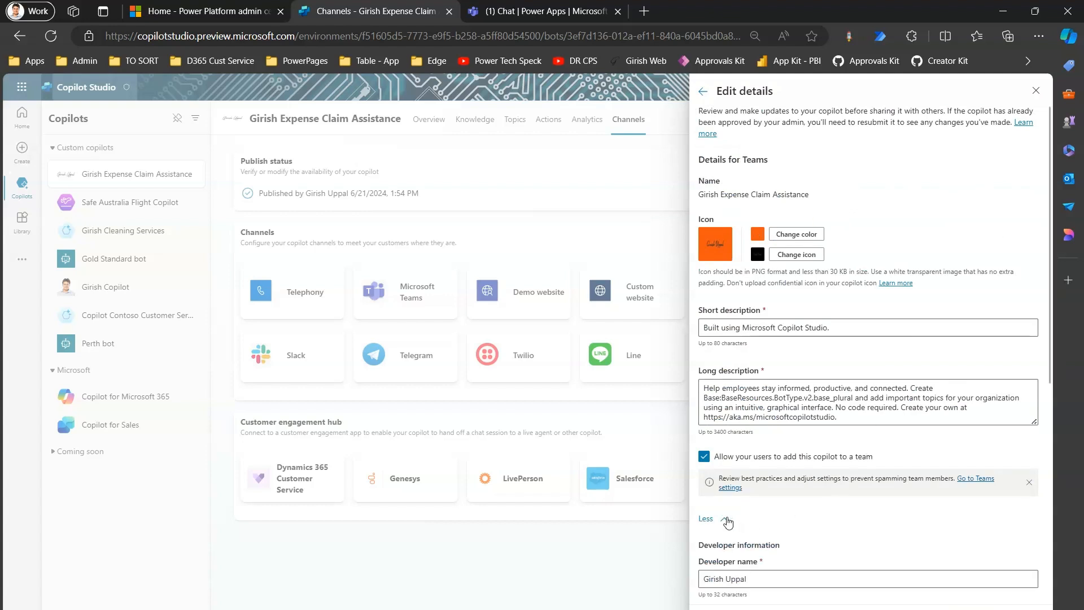
{"action": "left_click_drag", "start_coordinate": [1048, 312], "coordinate": [1077, 555]}
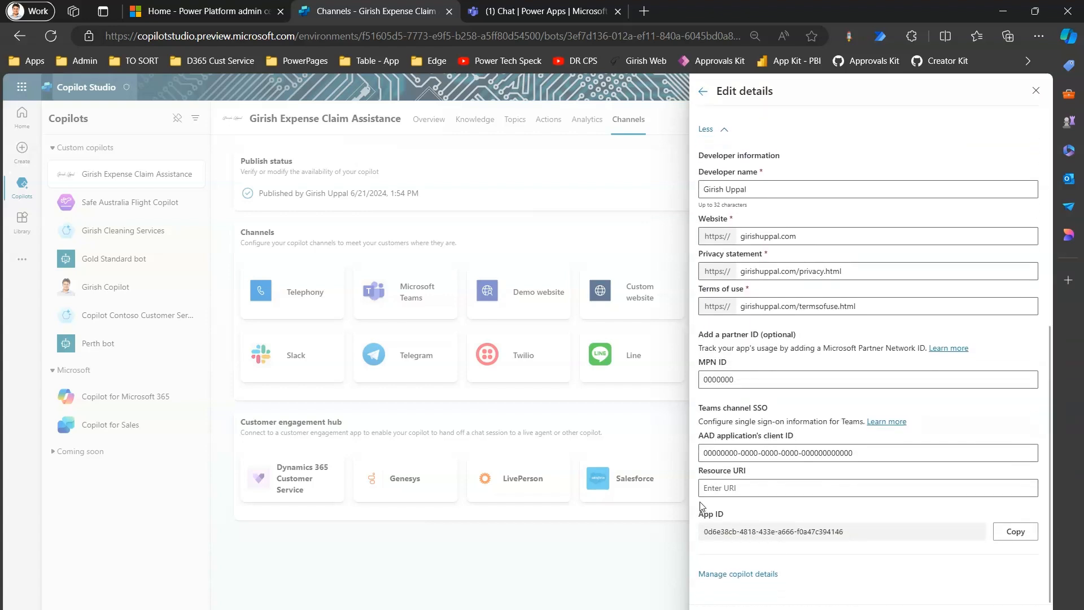
{"action": "mouse_move", "coordinate": [698, 501]}
{"action": "left_mouse_down"}
{"action": "mouse_move", "coordinate": [707, 537]}
{"action": "mouse_move", "coordinate": [867, 549]}
{"action": "left_mouse_up"}
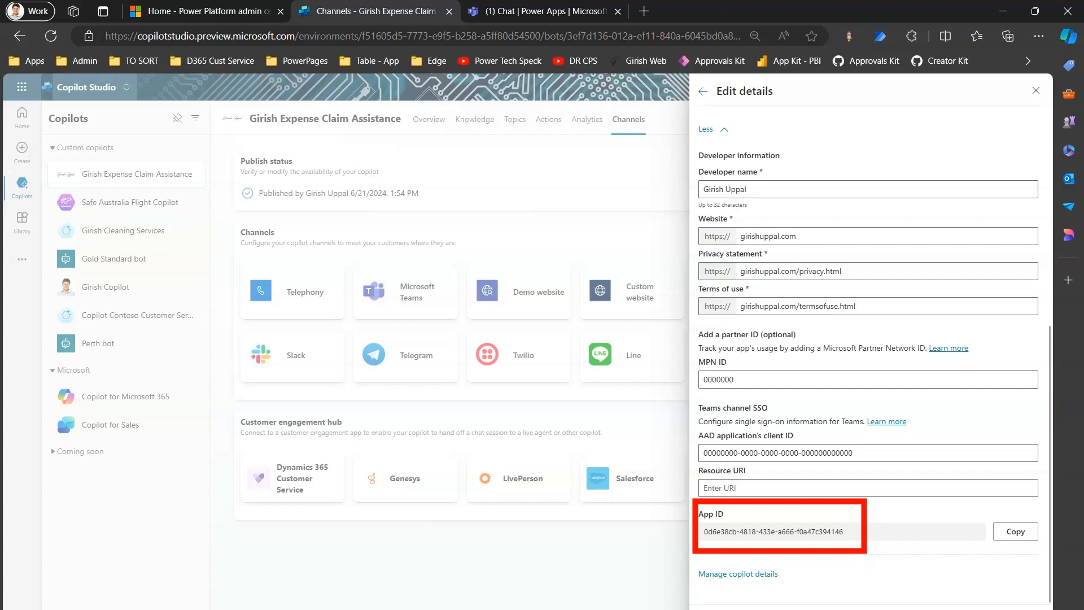
{"action": "key", "text": "Escape"}
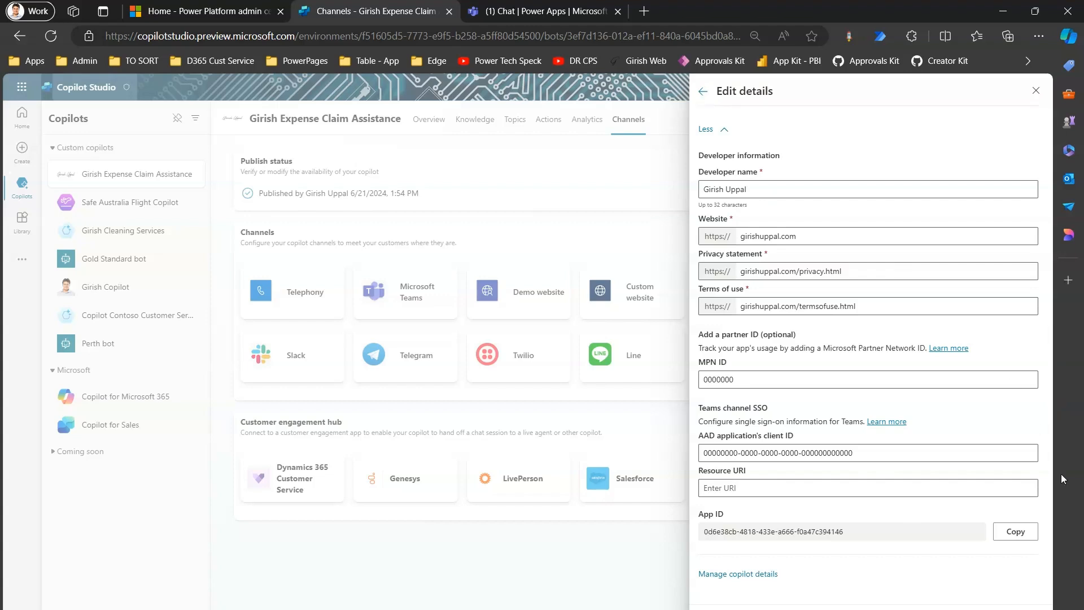
{"action": "left_click_drag", "start_coordinate": [1052, 473], "coordinate": [1045, 229]}
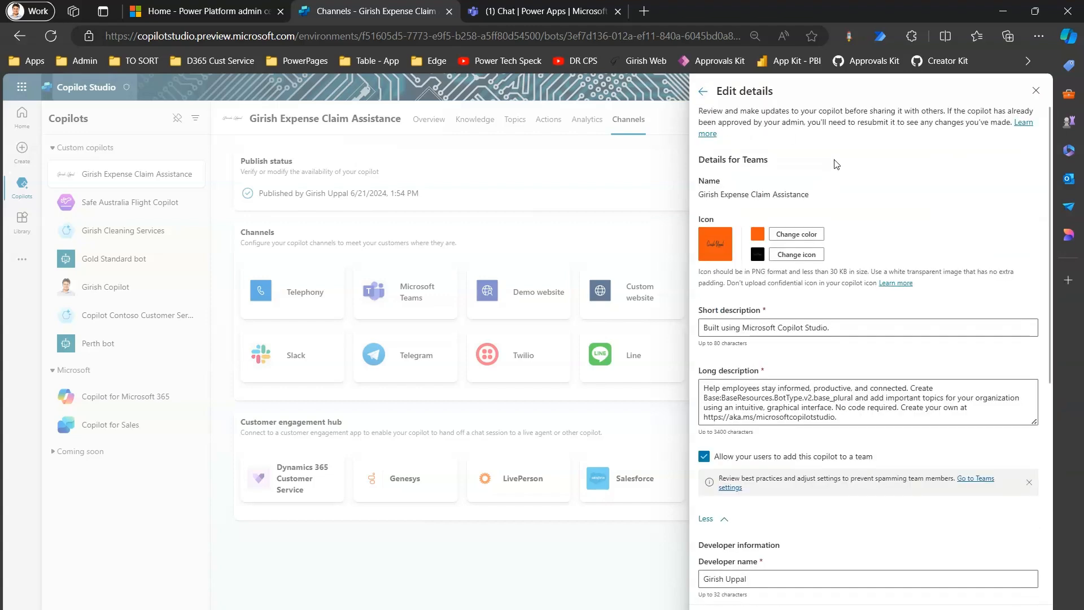
Step: Return to the Teams channel overview, then reopen its details for editing and show the expanded App ID section again
{"action": "left_click", "coordinate": [703, 91]}
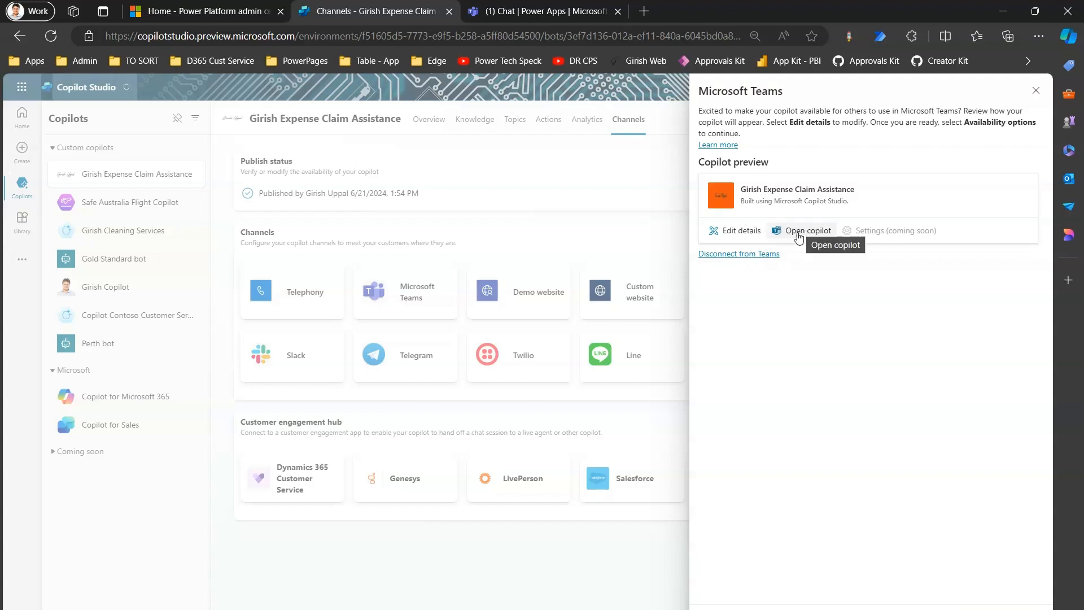
{"action": "left_click", "coordinate": [754, 234]}
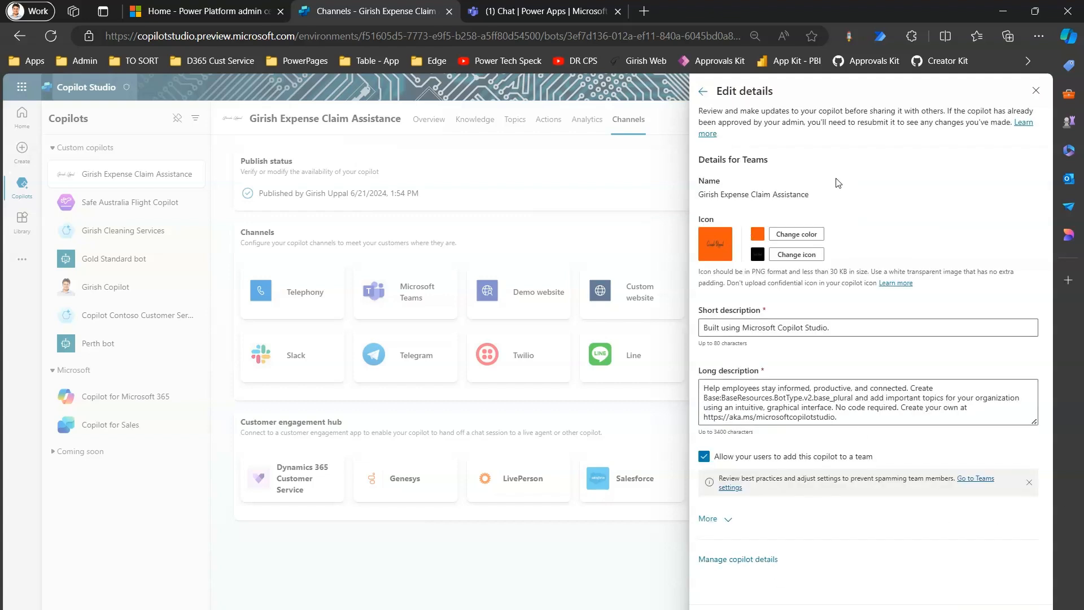
{"action": "left_click", "coordinate": [722, 519]}
{"action": "left_click_drag", "start_coordinate": [1048, 330], "coordinate": [1081, 587]}
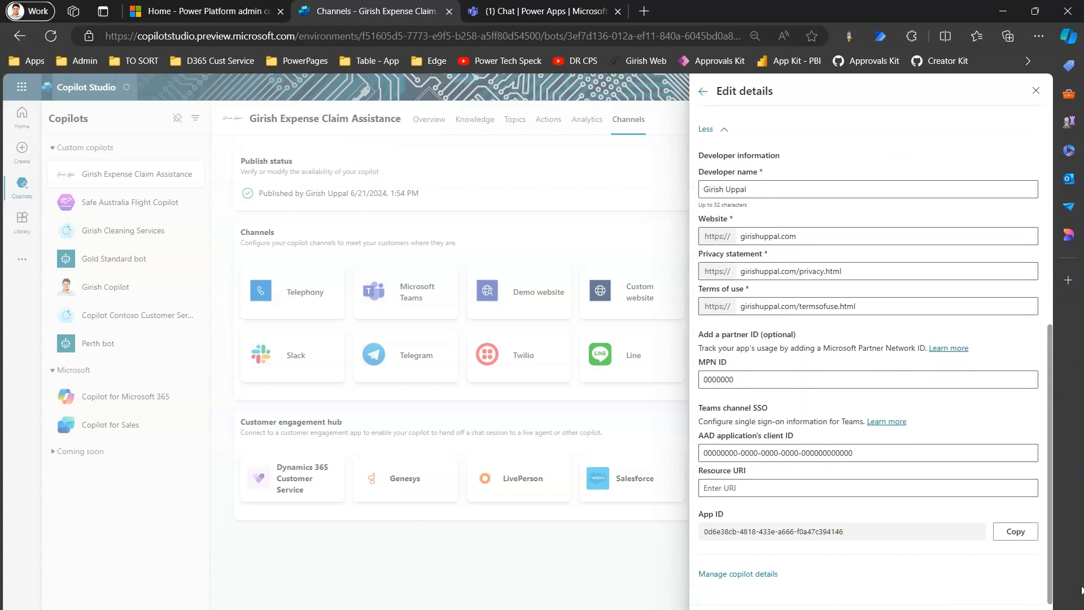
Step: Open the copilot details from the Teams App ID section and examine the environment, tenant and copilot app IDs in the advanced metadata
{"action": "left_click_drag", "start_coordinate": [740, 531], "coordinate": [858, 523]}
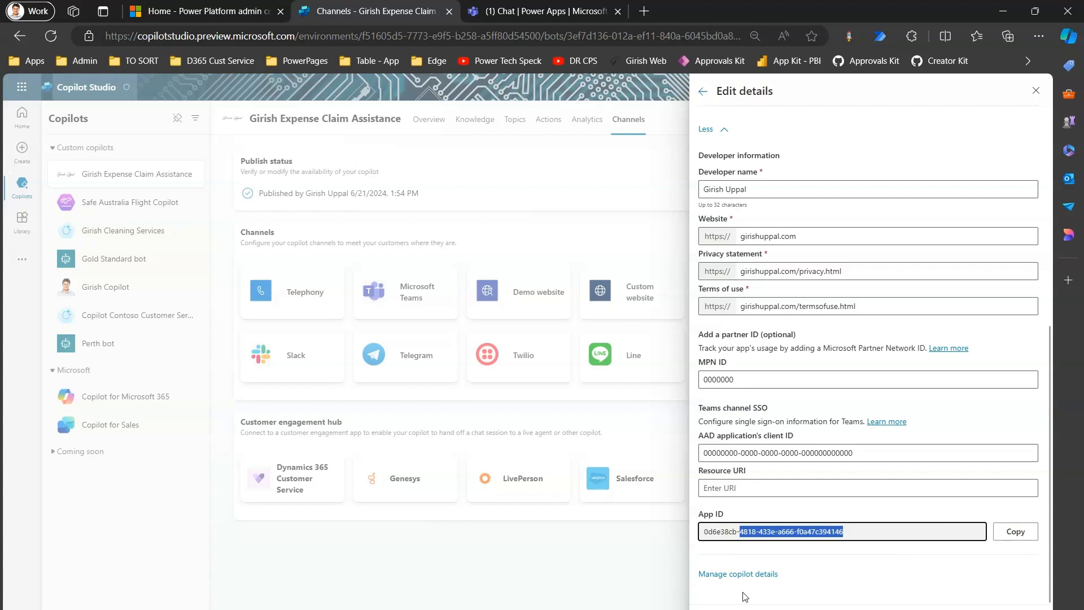
{"action": "left_click", "coordinate": [737, 574]}
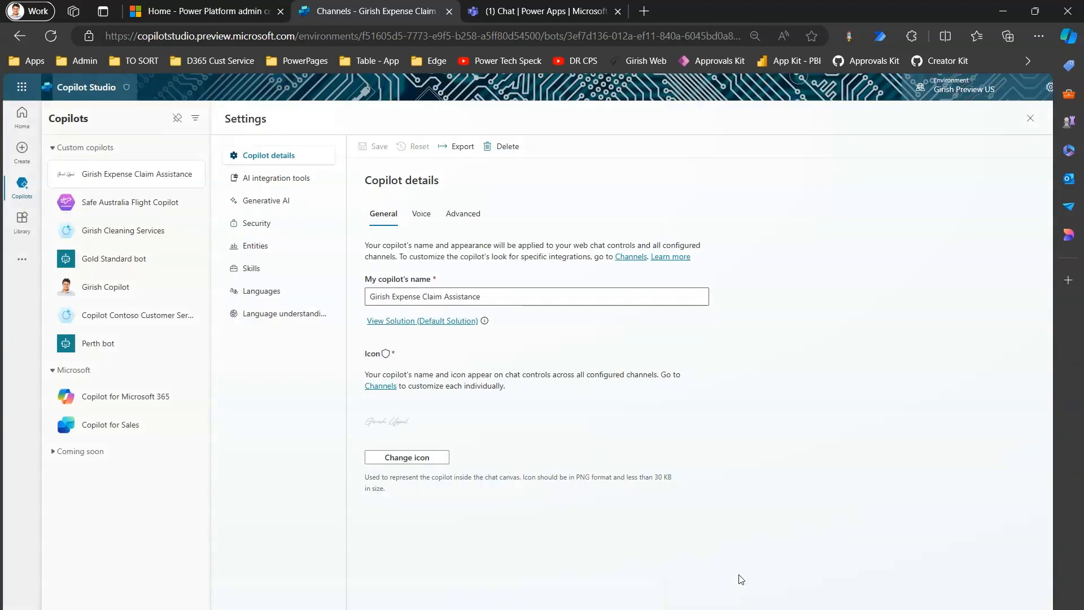
{"action": "left_click", "coordinate": [462, 212]}
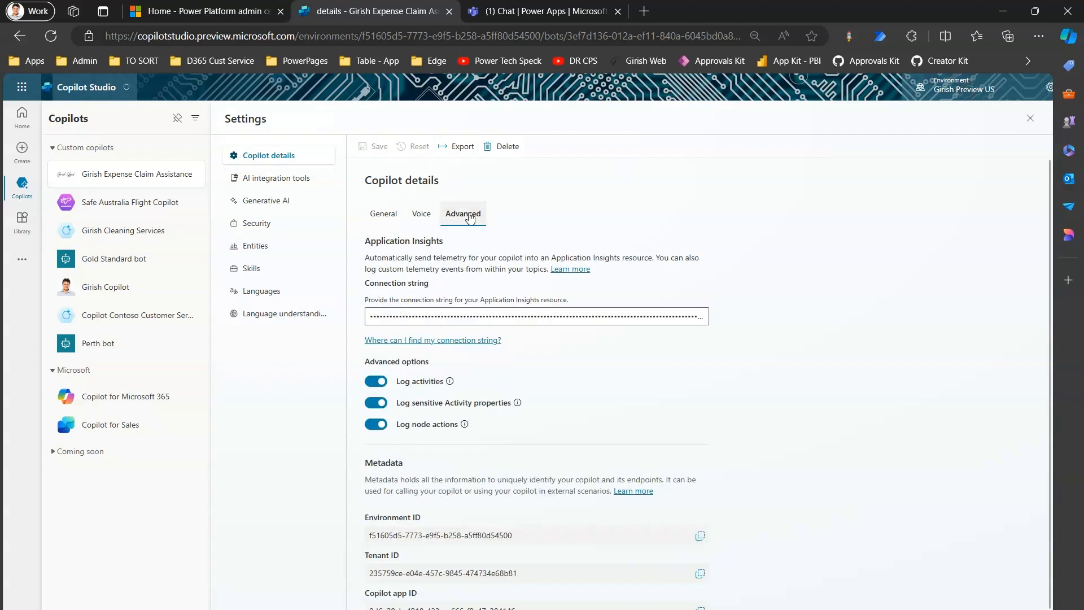
{"action": "left_click_drag", "start_coordinate": [1047, 243], "coordinate": [1054, 280]}
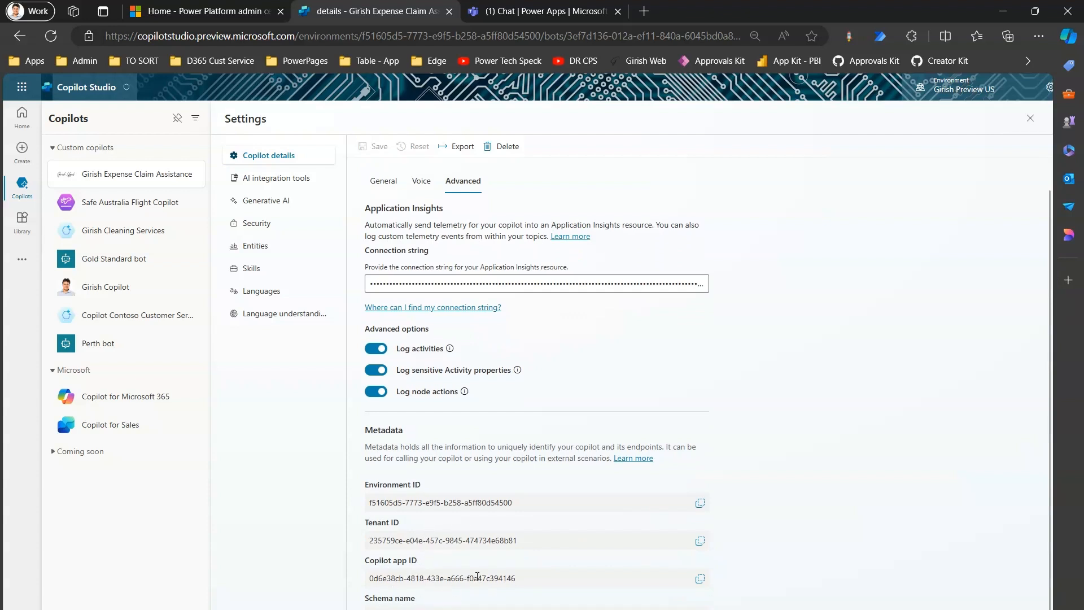
{"action": "key", "text": "ctrl+2"}
{"action": "mouse_move", "coordinate": [351, 473]}
{"action": "left_mouse_down"}
{"action": "mouse_move", "coordinate": [476, 608]}
{"action": "mouse_move", "coordinate": [731, 609]}
{"action": "left_mouse_up"}
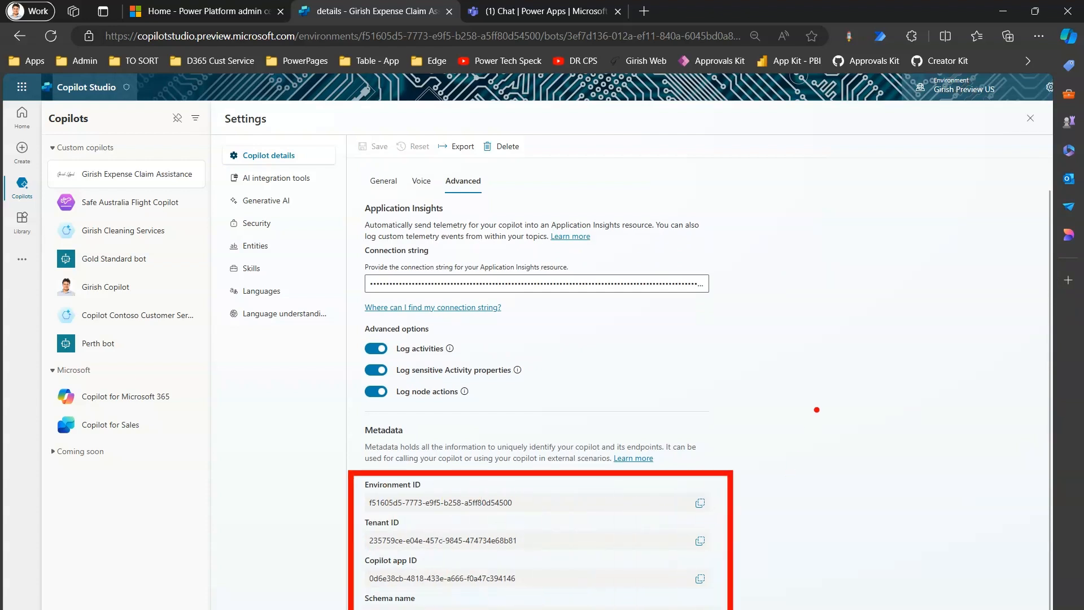
{"action": "key", "text": "Escape"}
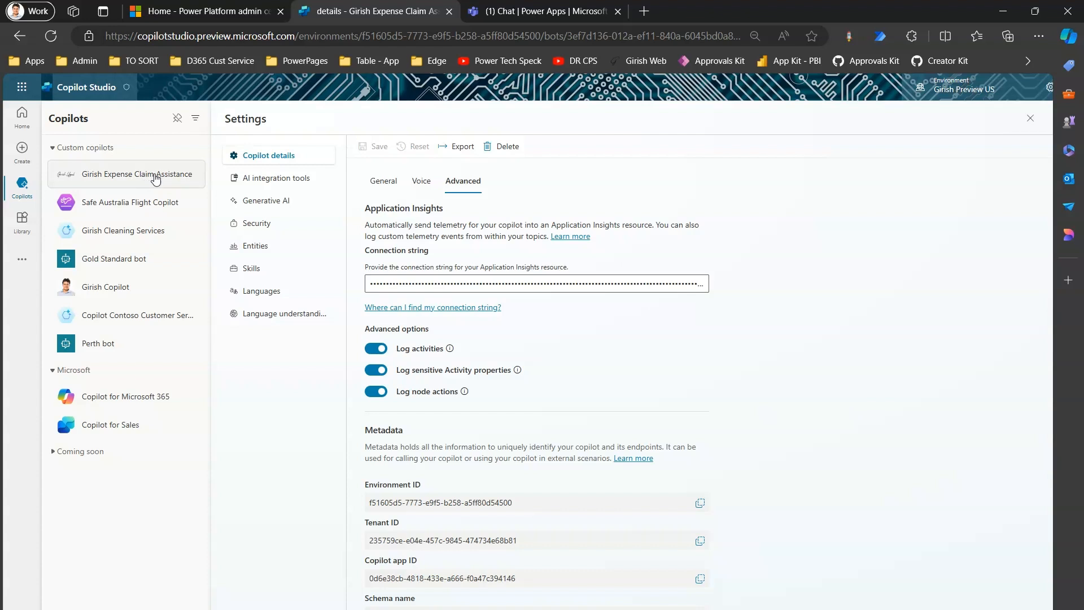
Step: Return to the Expense Claim Assistance copilot's overview, copy its page URL and paste it into a Notepad document
{"action": "left_click", "coordinate": [251, 33]}
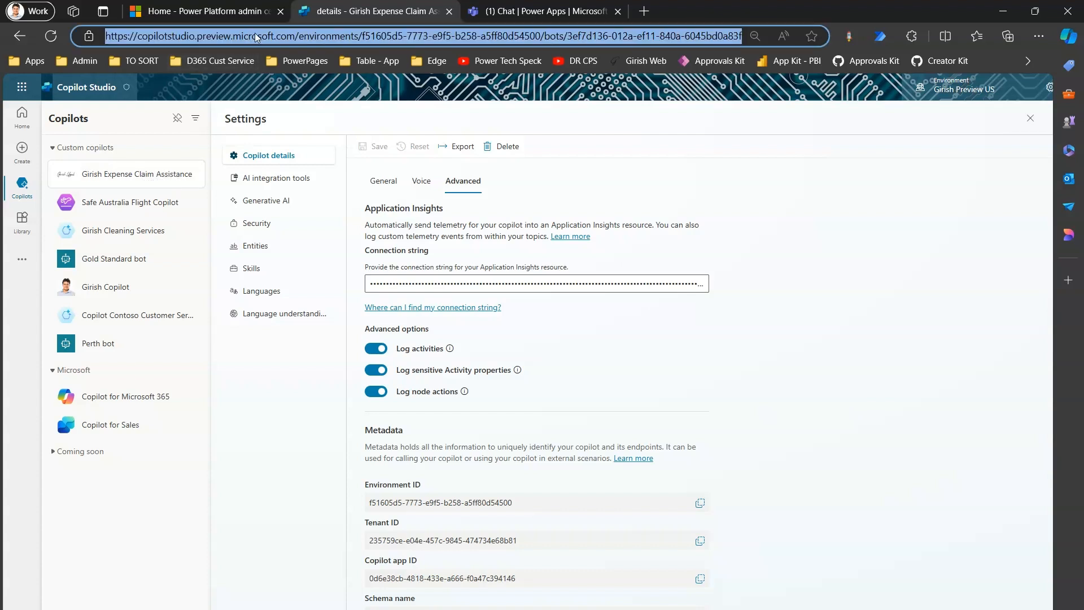
{"action": "left_click", "coordinate": [177, 176]}
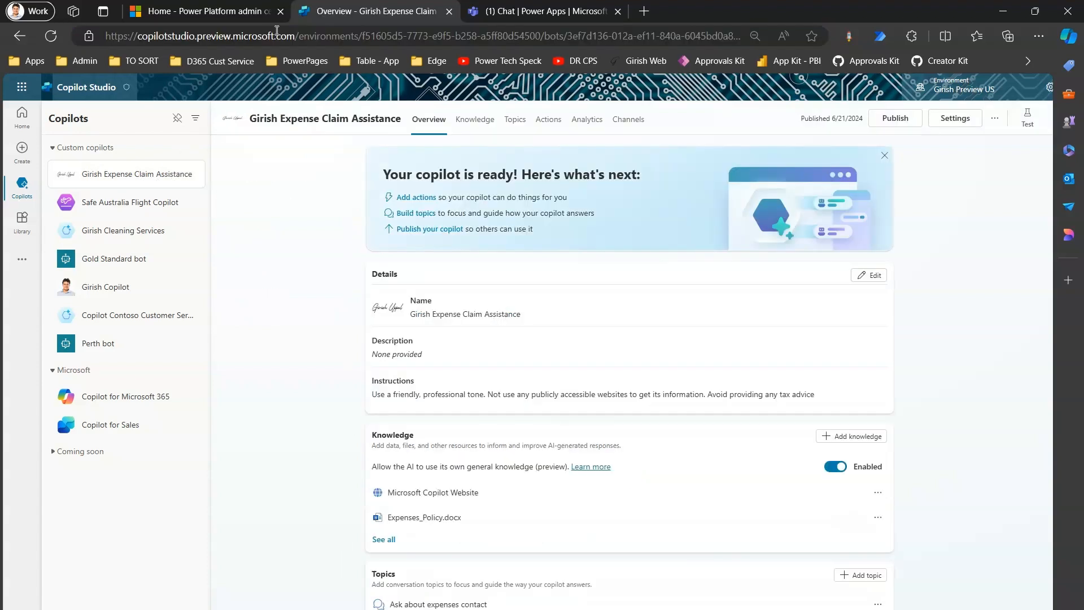
{"action": "left_click", "coordinate": [277, 31]}
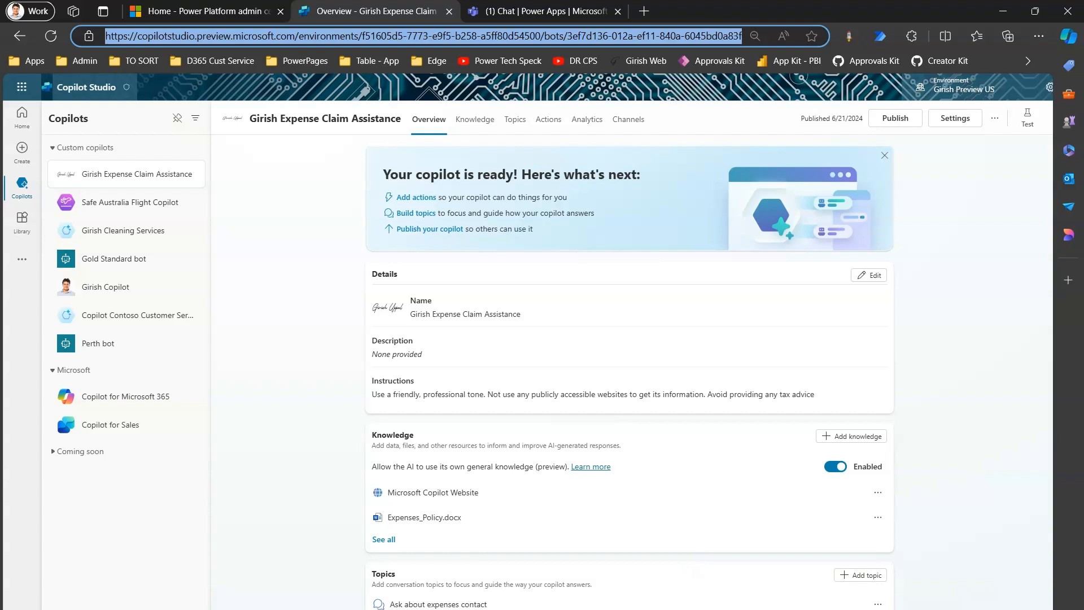
{"action": "key", "text": "ctrl+c"}
{"action": "key", "text": "ctrl+v"}
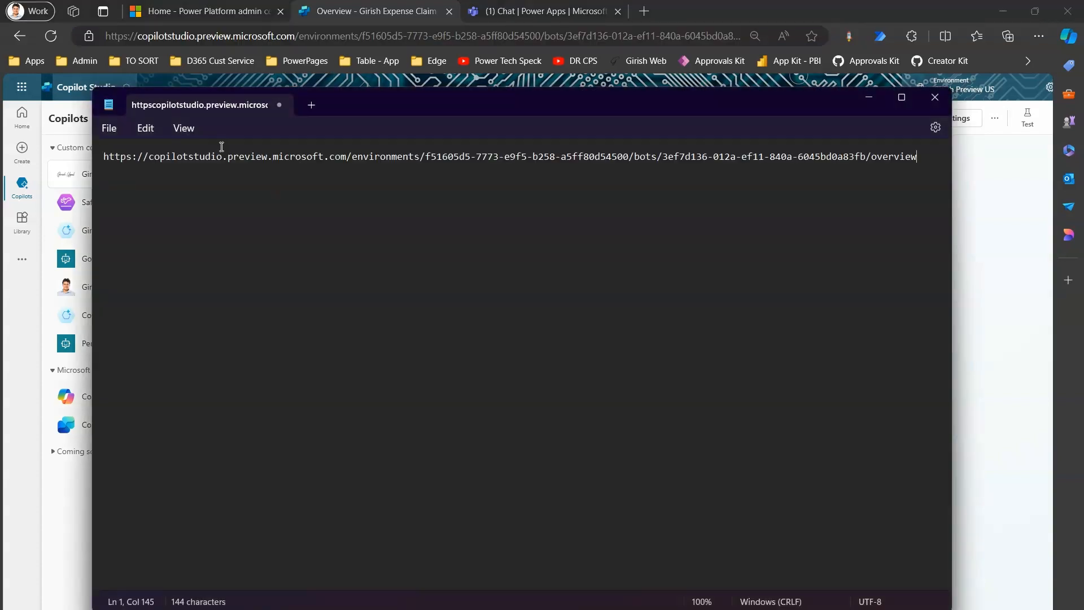
Step: Split the pasted URL onto separate lines before /environments and /bots, enlarge the text and add blank lines above it
{"action": "left_click", "coordinate": [348, 155]}
{"action": "key", "text": "Return"}
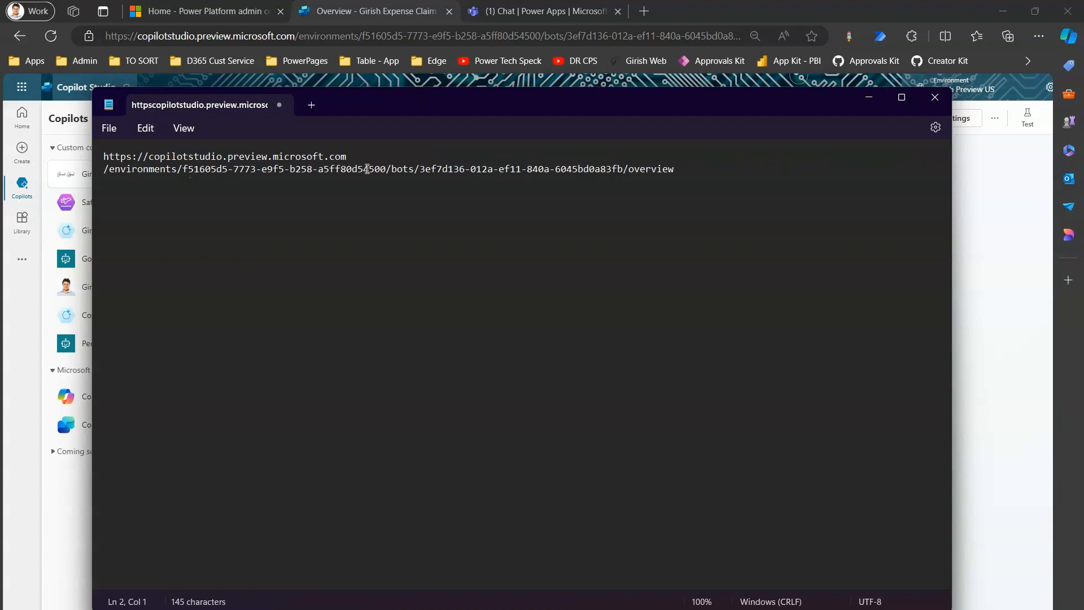
{"action": "left_click", "coordinate": [386, 168]}
{"action": "key", "text": "Return"}
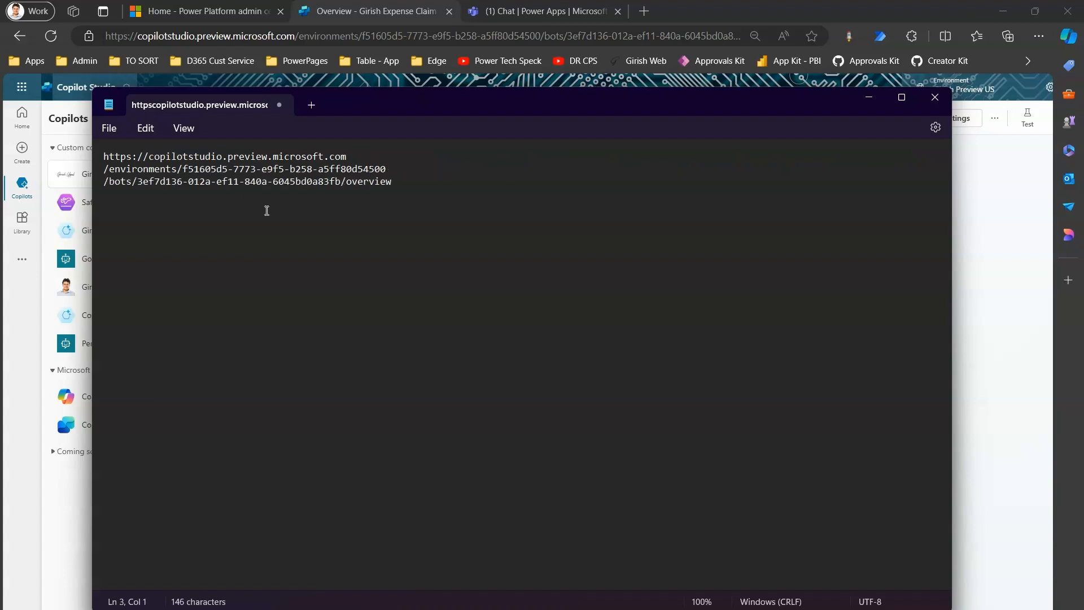
{"action": "double_click", "coordinate": [563, 102]}
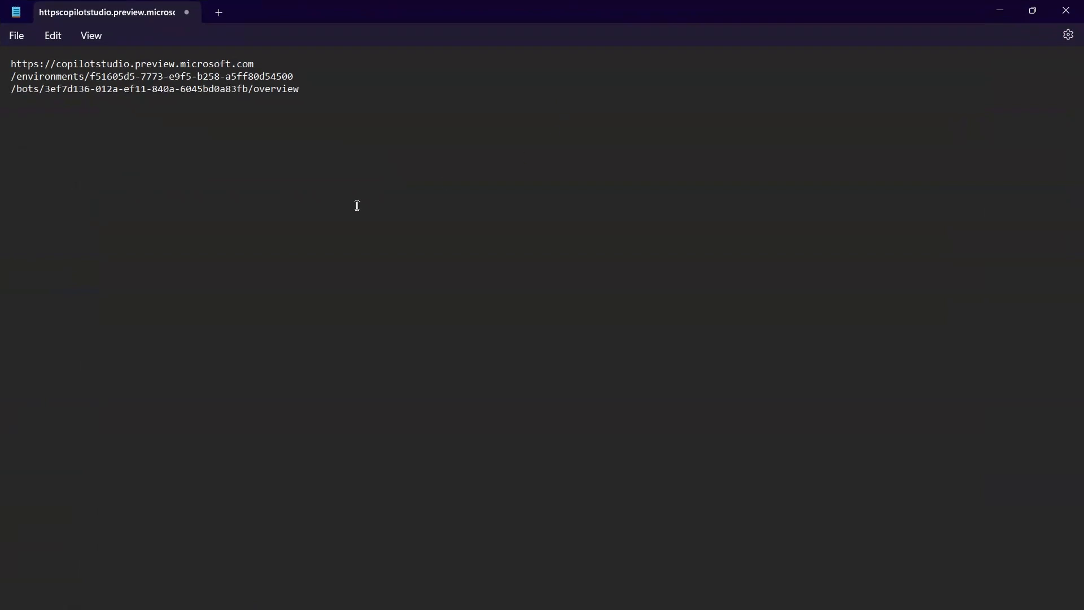
{"action": "scroll", "coordinate": [544, 335], "scroll_direction": "up", "scroll_amount": 6}
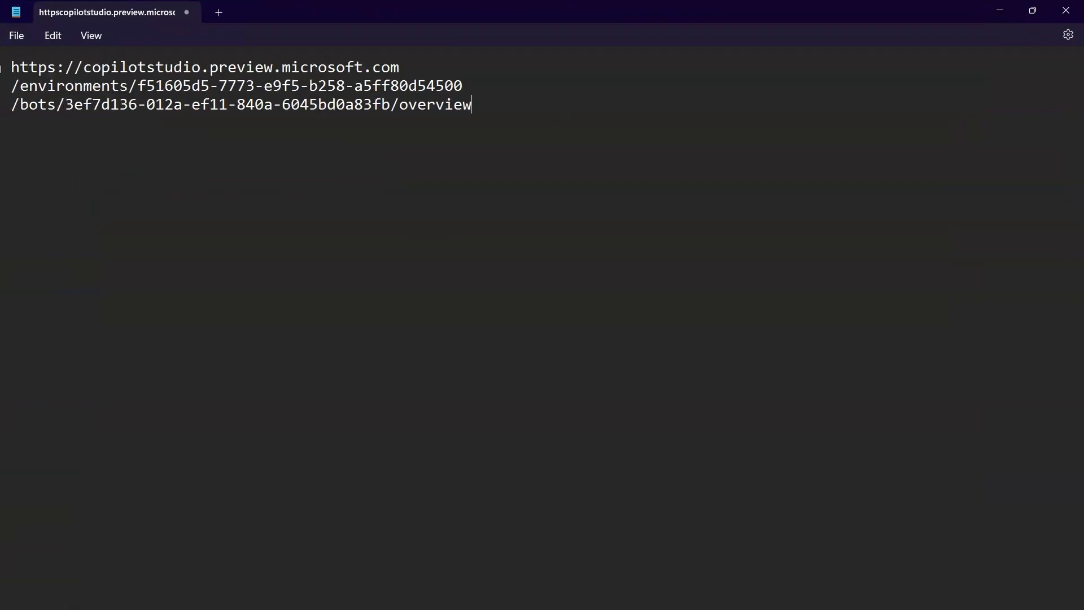
{"action": "key", "text": "Return"}
{"action": "key", "text": "Return"}
{"action": "left_click", "coordinate": [29, 71]}
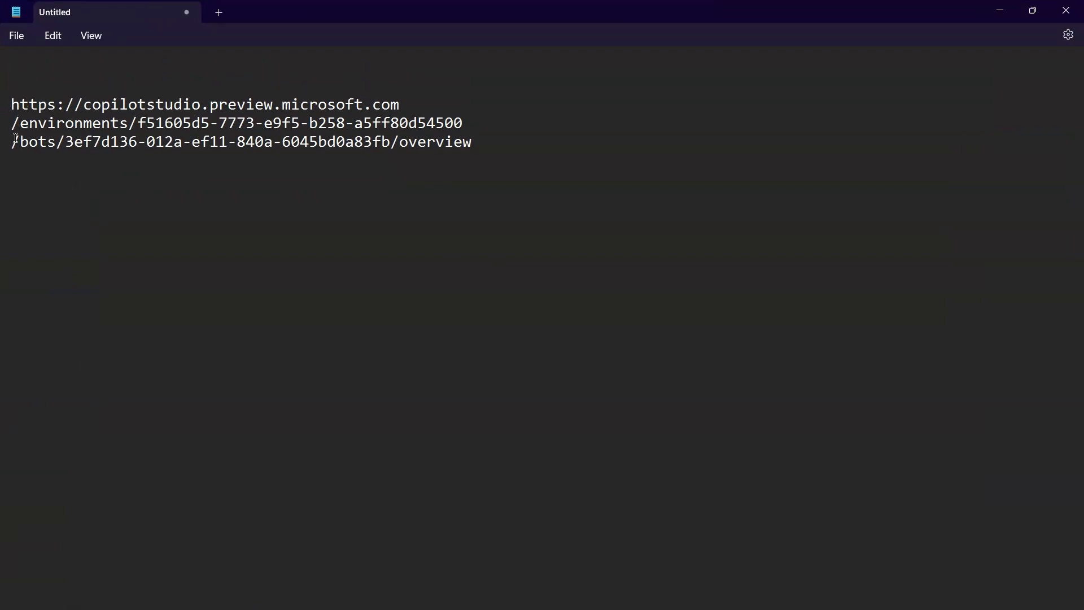
Step: Examine the environment ID after /environments and the copilot ID after /bots in the split URL
{"action": "left_click_drag", "start_coordinate": [23, 122], "coordinate": [464, 122]}
{"action": "left_click", "coordinate": [460, 122]}
{"action": "left_click_drag", "start_coordinate": [137, 123], "coordinate": [460, 123]}
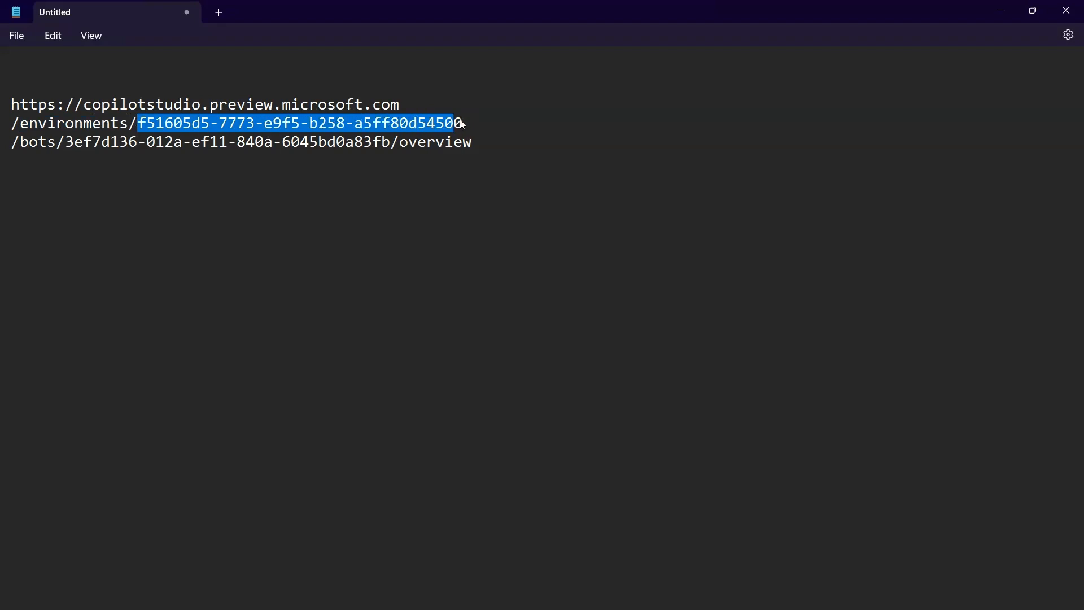
{"action": "left_click", "coordinate": [282, 177]}
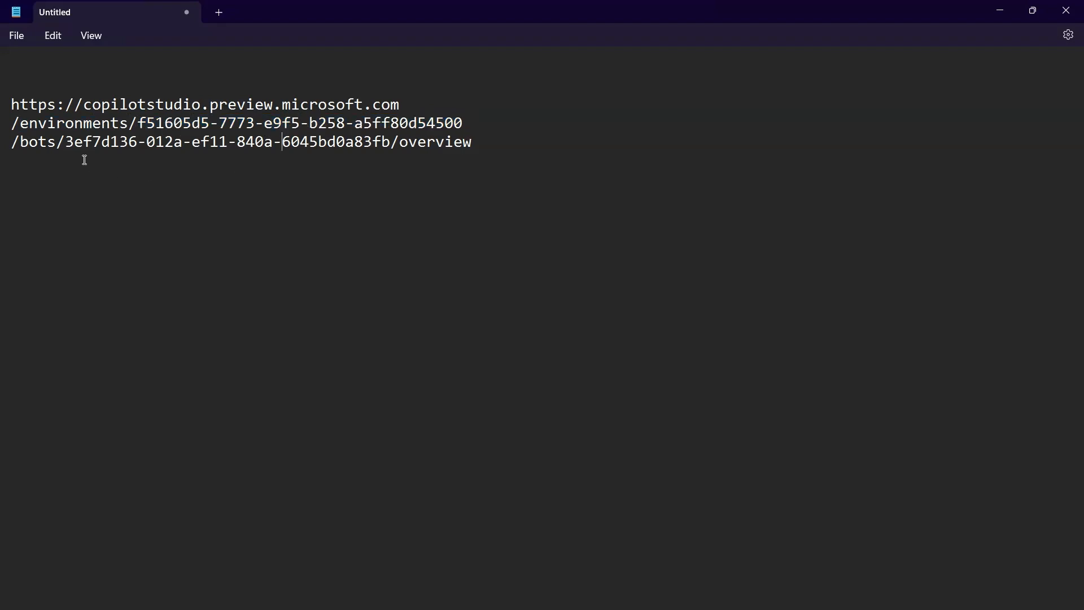
{"action": "left_click_drag", "start_coordinate": [66, 143], "coordinate": [93, 144]}
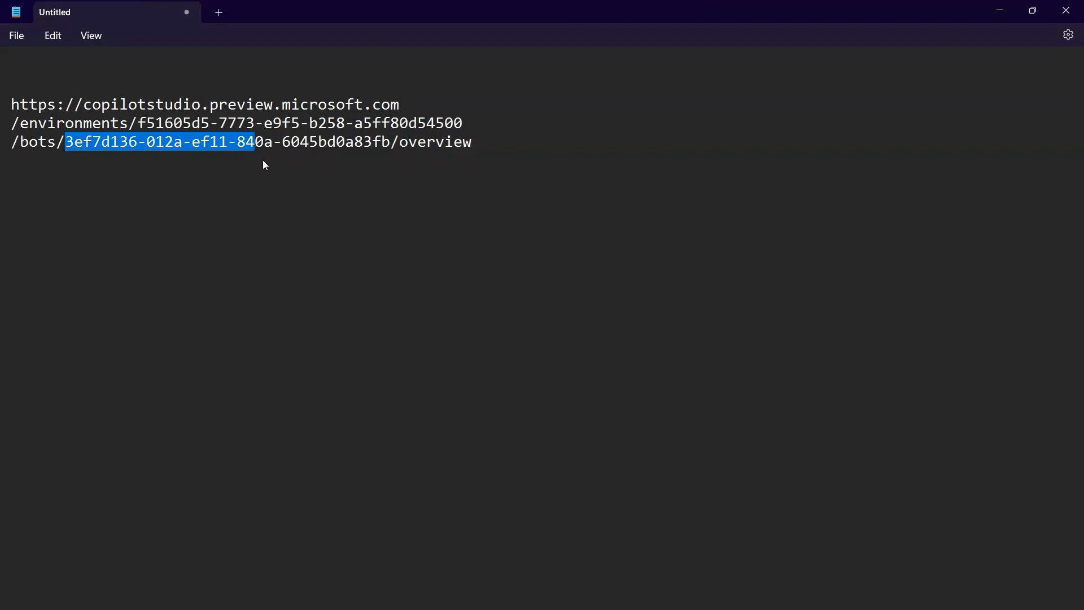
{"action": "left_click_drag", "start_coordinate": [263, 161], "coordinate": [394, 147]}
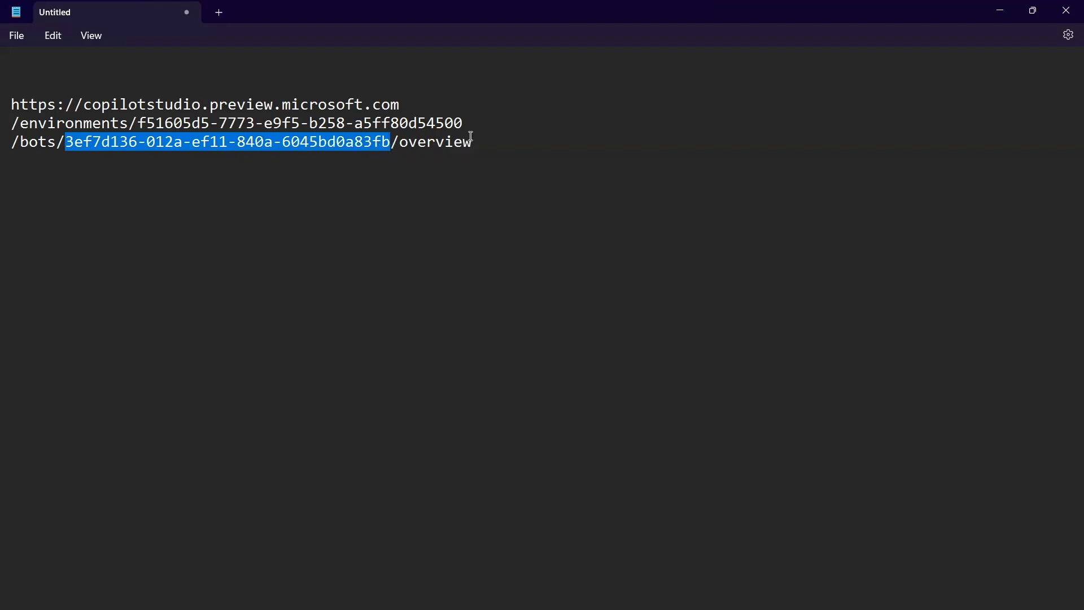
Step: Add the heading "Instance of Copilot" with a dashed underline above the URL lines
{"action": "left_click", "coordinate": [202, 86]}
{"action": "key", "text": "Return"}
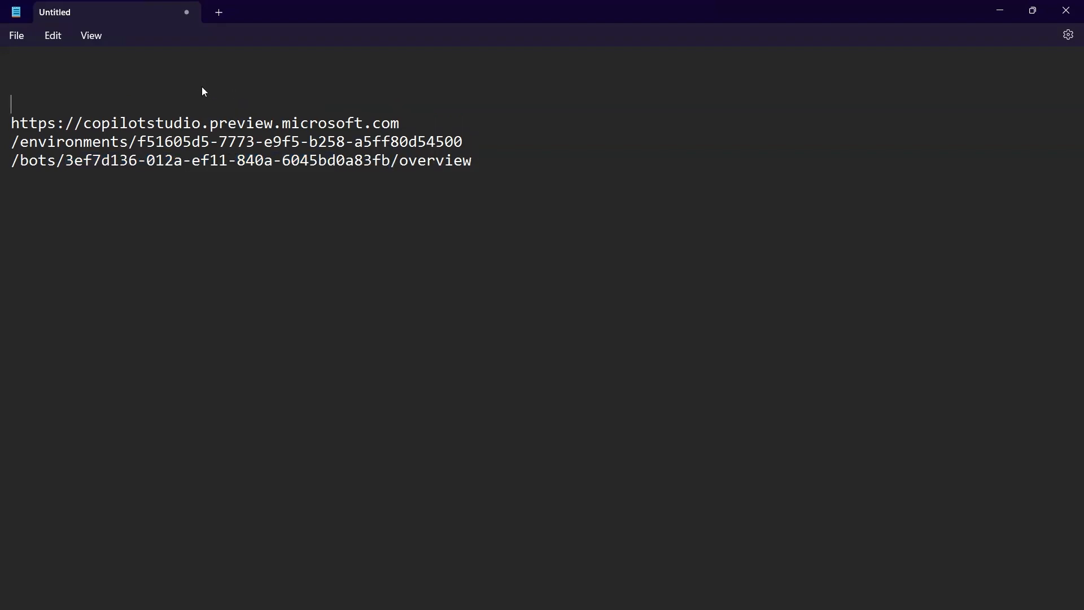
{"action": "type", "text": "Instance of Copilo"}
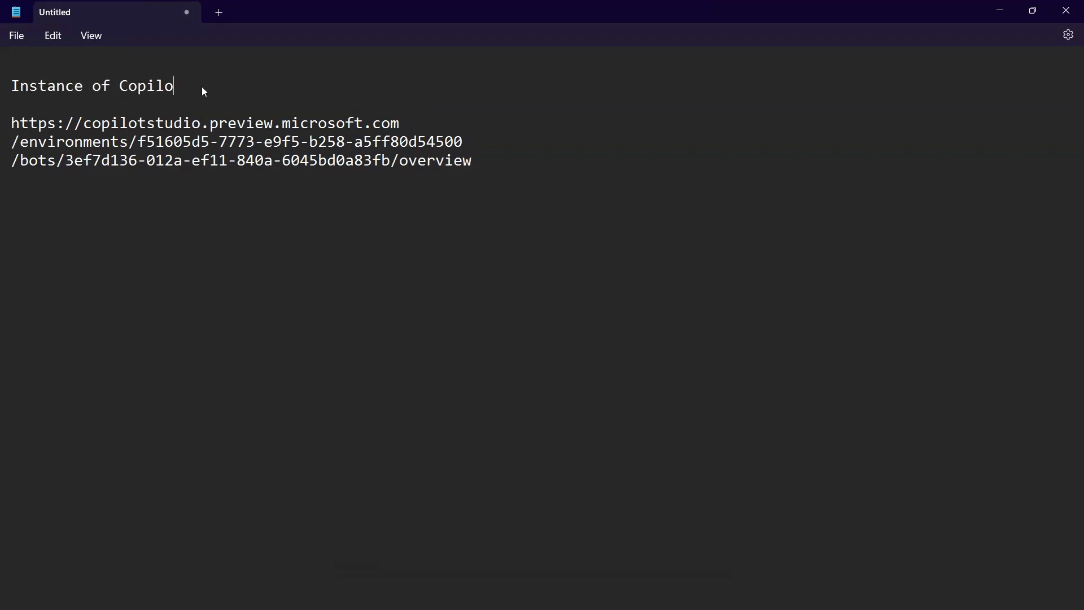
{"action": "type", "text": "t"}
{"action": "key", "text": "Return"}
{"action": "type", "text": "----------------------"}
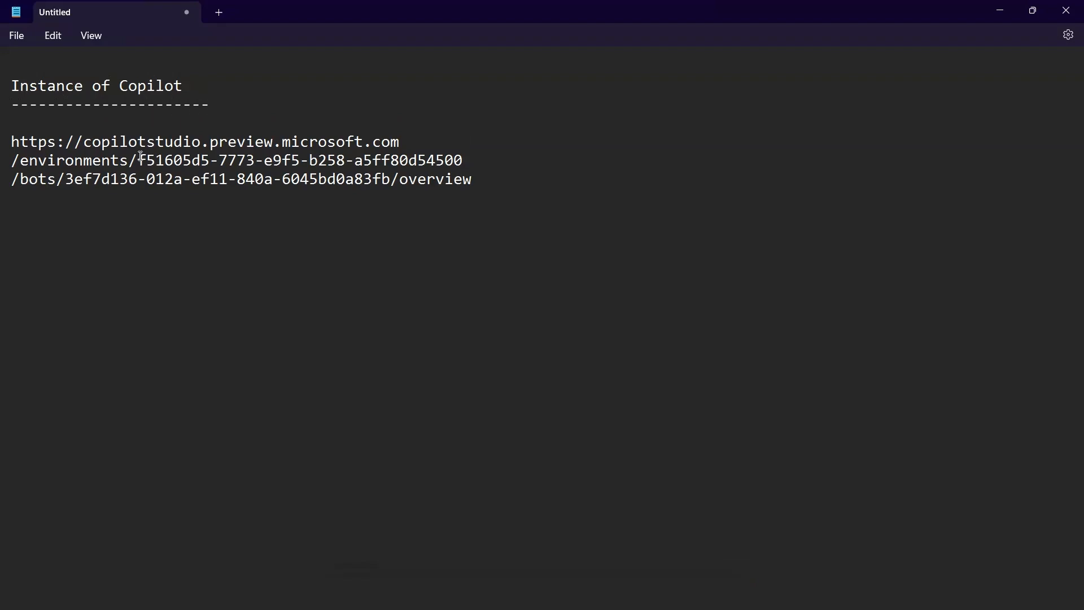
Step: Highlight the environment ID and the copilot ID with its overview path under the "Instance of Copilot" heading
{"action": "left_click_drag", "start_coordinate": [138, 161], "coordinate": [391, 161]}
{"action": "left_click_drag", "start_coordinate": [66, 179], "coordinate": [477, 178]}
{"action": "left_click", "coordinate": [427, 179]}
Step: Switch to Copilot Studio, copy the share link from the copilot's Demo website channel and open it in a new browser tab
{"action": "key", "text": "alt+Tab"}
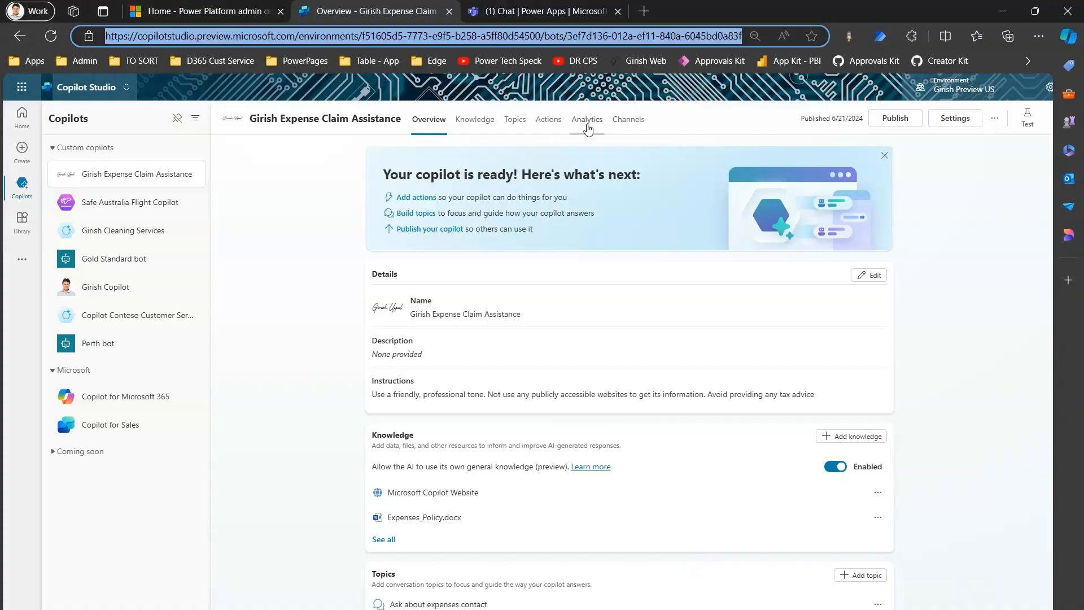
{"action": "left_click", "coordinate": [626, 121]}
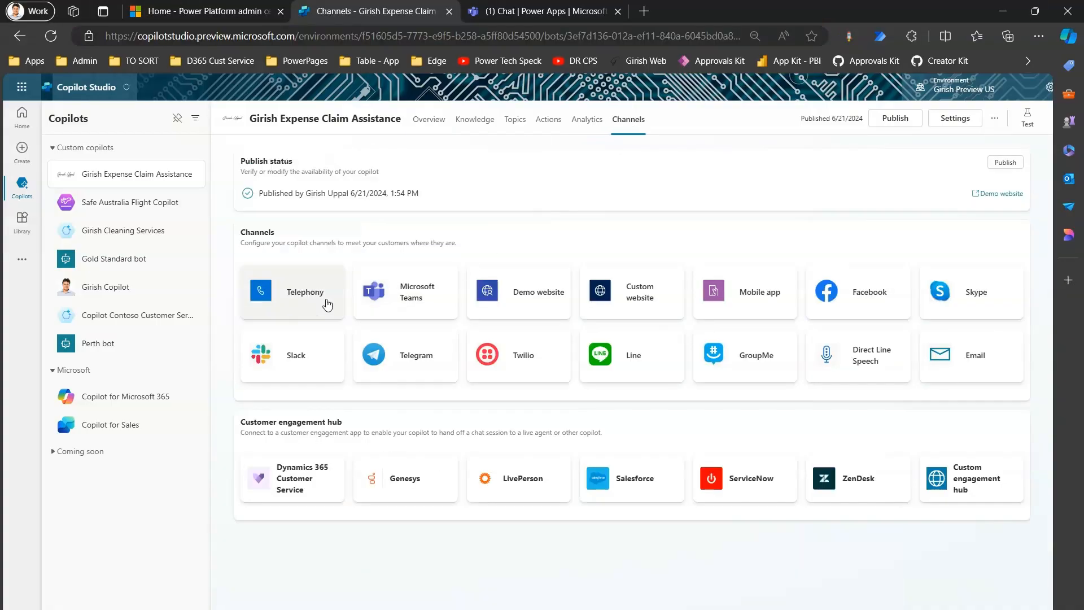
{"action": "left_click", "coordinate": [545, 288]}
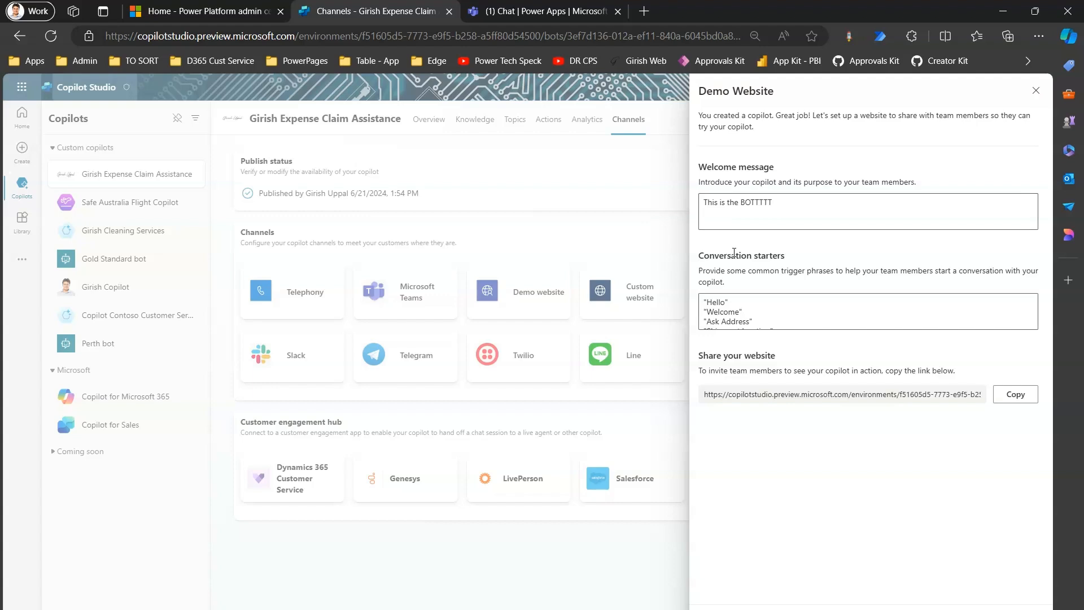
{"action": "left_click", "coordinate": [1014, 394]}
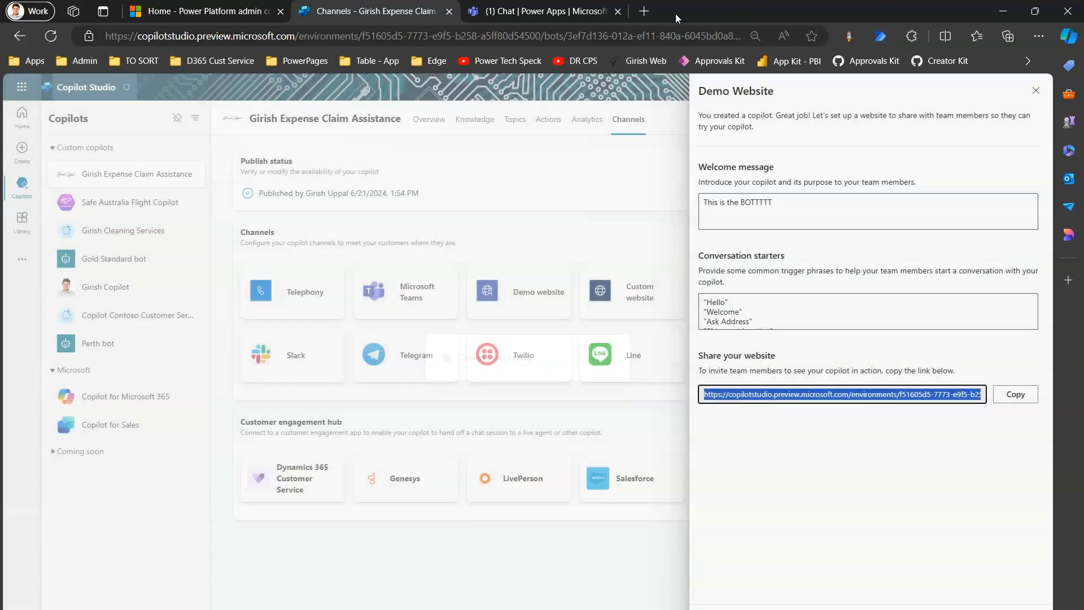
{"action": "left_click", "coordinate": [644, 11]}
{"action": "key", "text": "ctrl+v"}
{"action": "key", "text": "Return"}
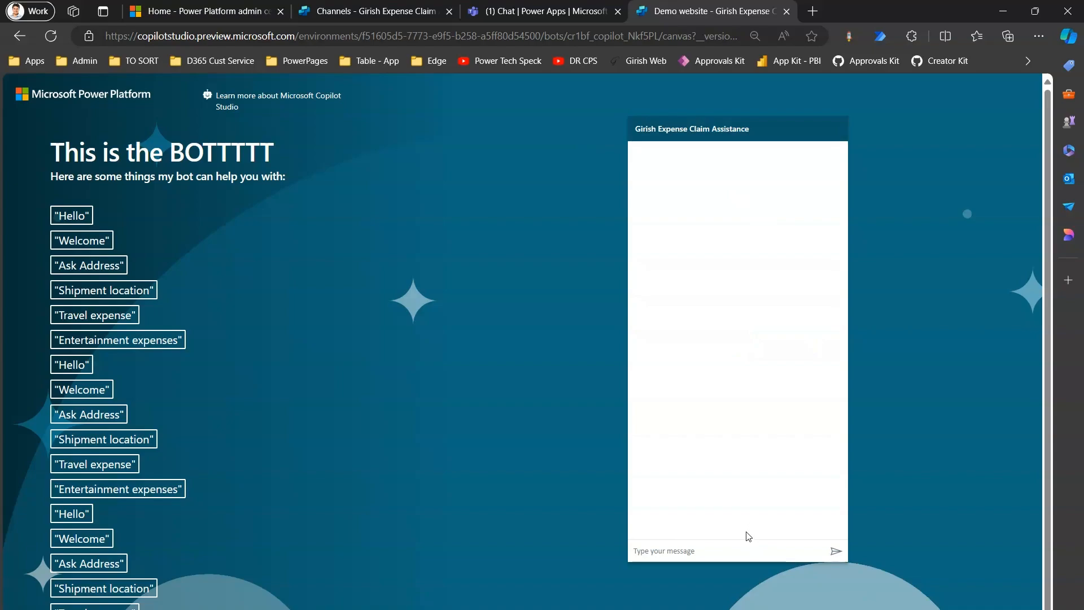
Step: Switch to Notepad, add the dash-underlined heading "Demo Website - Published" below the first URL and paste the demo website link under it
{"action": "key", "text": "alt+Tab"}
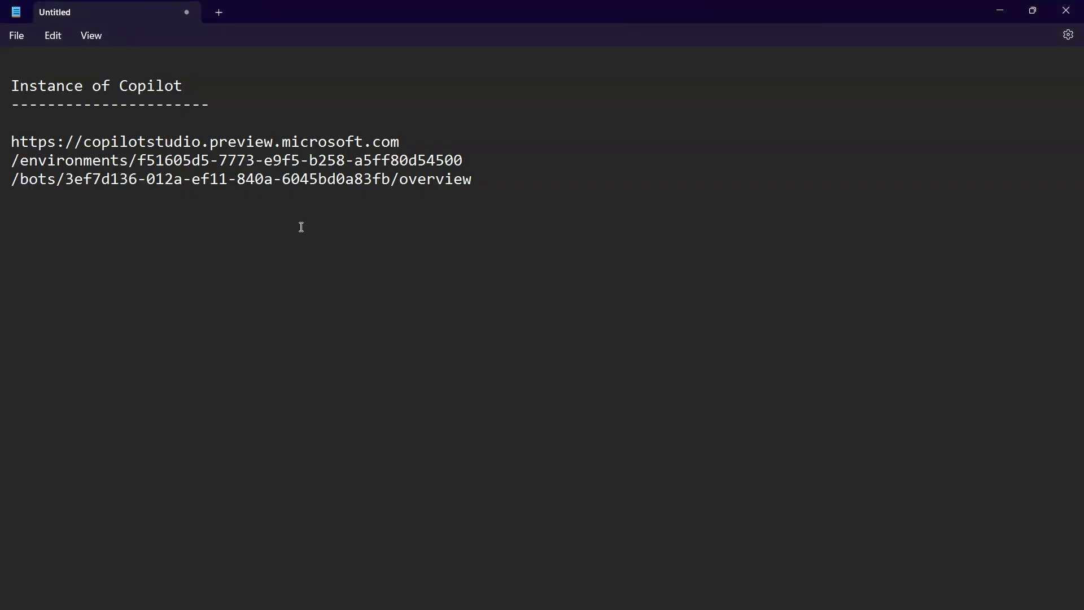
{"action": "type", "text": "Demo Website"}
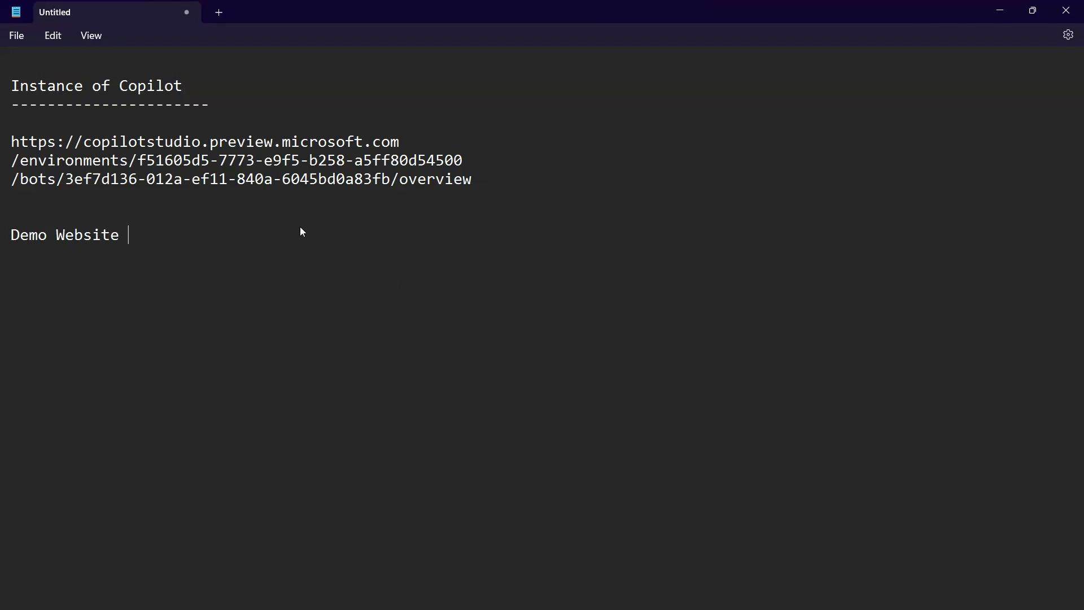
{"action": "type", "text": " - Published"}
{"action": "key", "text": "Return"}
{"action": "type", "text": "-------------------------"}
{"action": "key", "text": "ctrl+v"}
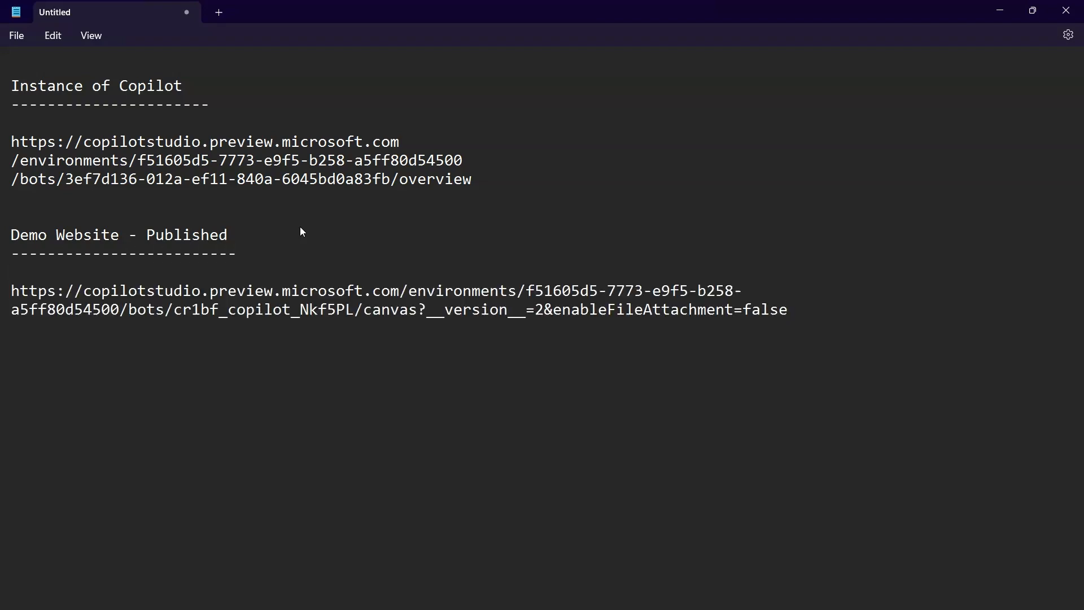
Step: Split the demo website URL onto separate lines before /environments, /bots and /canvas
{"action": "left_click", "coordinate": [401, 291]}
{"action": "key", "text": "Return"}
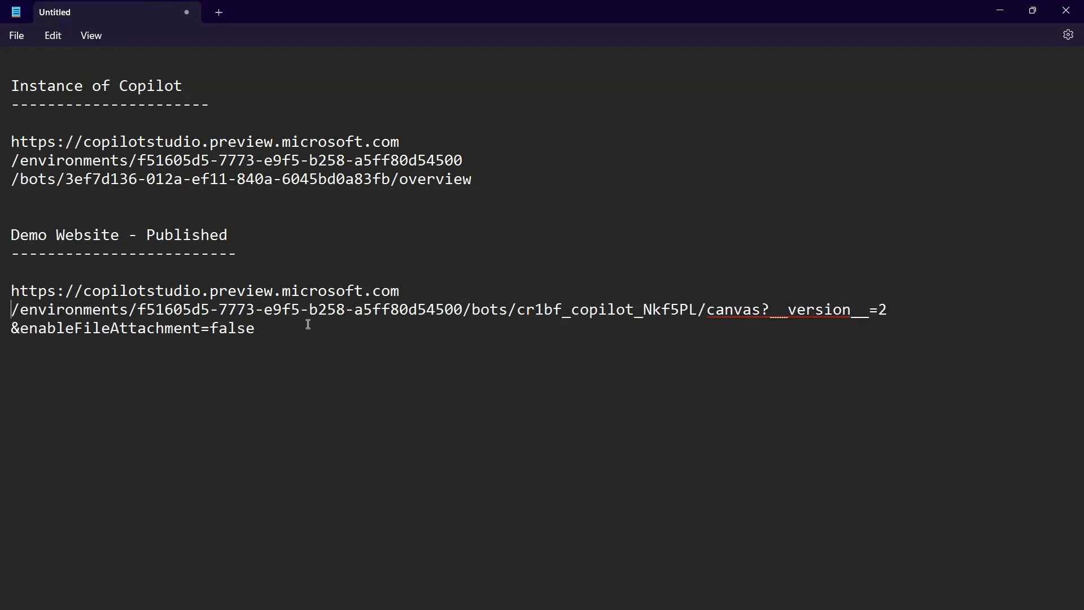
{"action": "left_click", "coordinate": [470, 311]}
{"action": "key", "text": "Return"}
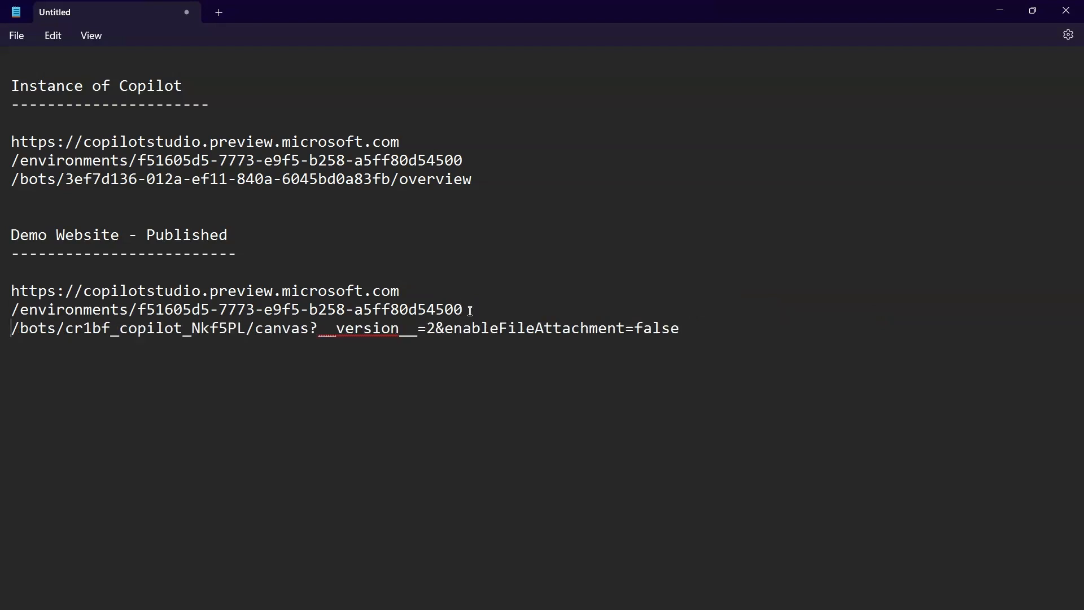
{"action": "left_click", "coordinate": [247, 329]}
{"action": "key", "text": "Return"}
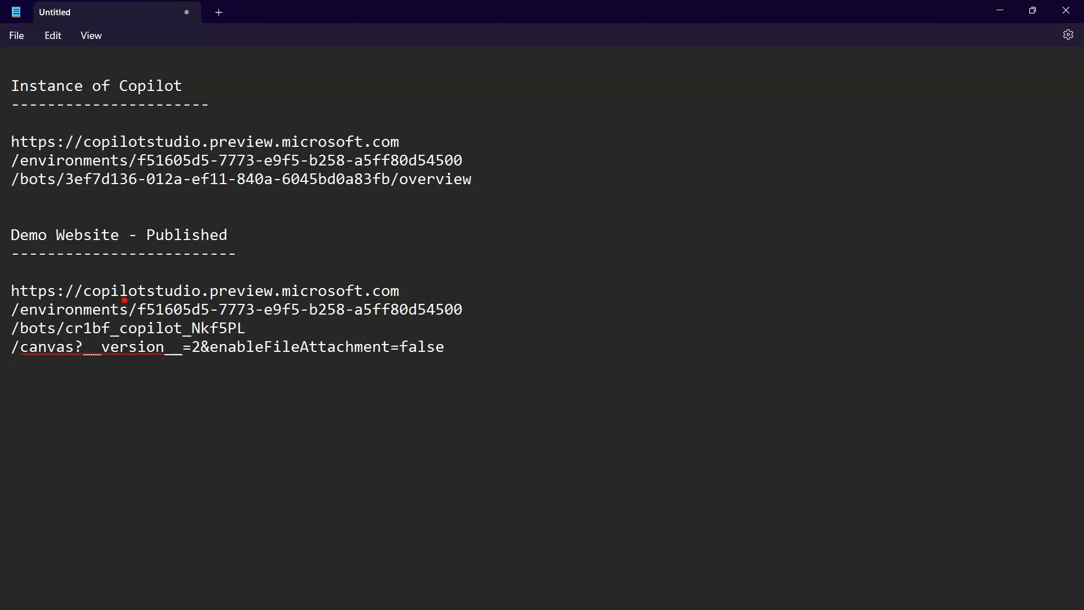
Step: Compare the demo URL's environment ID with the copilot URL's environment ID, and mark the copilot identifier after /bots
{"action": "left_click_drag", "start_coordinate": [130, 299], "coordinate": [482, 321]}
{"action": "mouse_move", "coordinate": [492, 304]}
{"action": "left_mouse_down"}
{"action": "mouse_move", "coordinate": [526, 149]}
{"action": "mouse_move", "coordinate": [473, 129]}
{"action": "mouse_move", "coordinate": [495, 154]}
{"action": "left_mouse_up"}
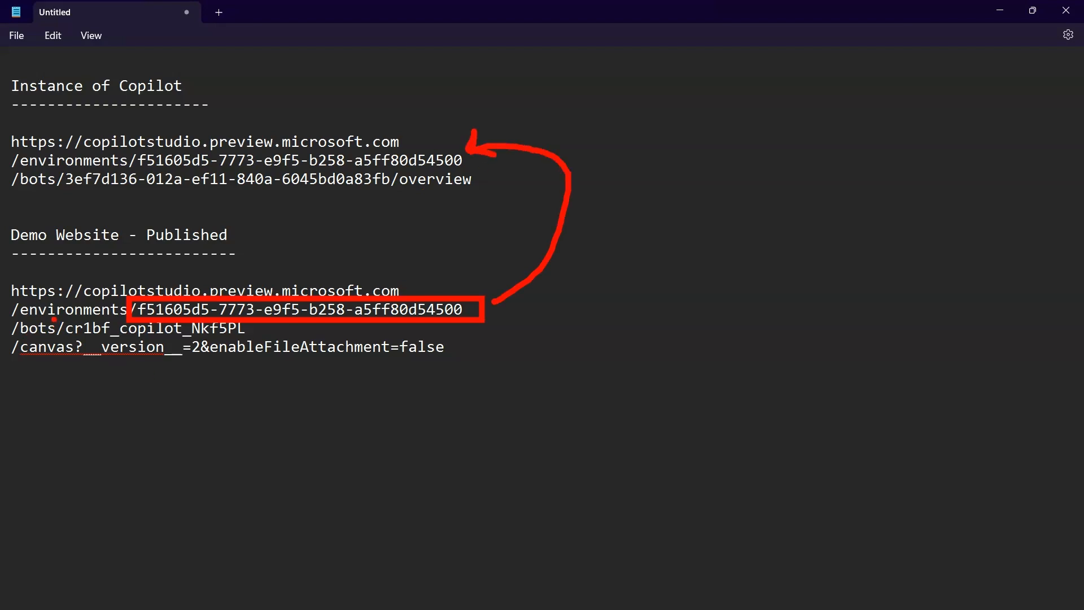
{"action": "mouse_move", "coordinate": [53, 320]}
{"action": "left_mouse_down"}
{"action": "mouse_move", "coordinate": [113, 341]}
{"action": "mouse_move", "coordinate": [260, 339]}
{"action": "left_mouse_up"}
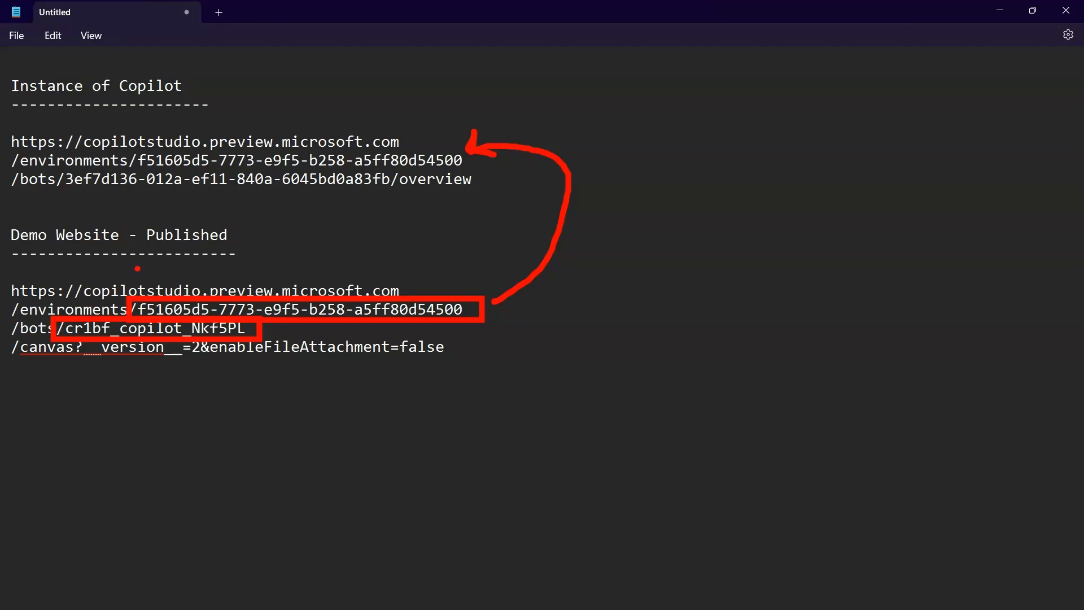
Step: Mark the environment ID and the bot ID in the copilot instance URL for comparison with the demo website URL, and clear the markings
{"action": "mouse_move", "coordinate": [133, 159]}
{"action": "left_mouse_down"}
{"action": "mouse_move", "coordinate": [458, 161]}
{"action": "mouse_move", "coordinate": [469, 170]}
{"action": "left_mouse_up"}
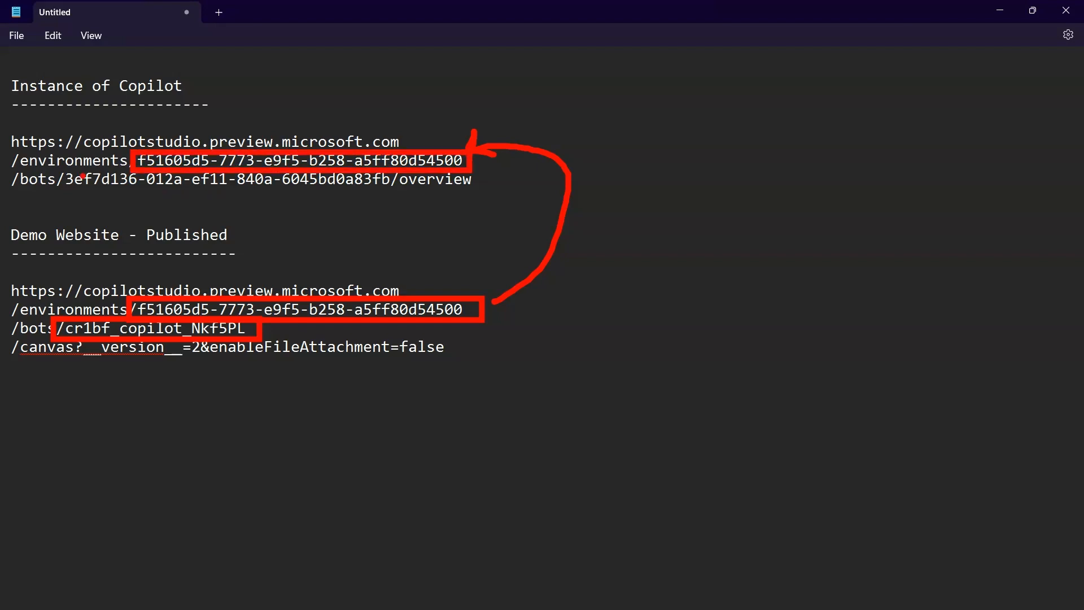
{"action": "mouse_move", "coordinate": [57, 168]}
{"action": "left_mouse_down"}
{"action": "mouse_move", "coordinate": [294, 193]}
{"action": "mouse_move", "coordinate": [477, 193]}
{"action": "left_mouse_up"}
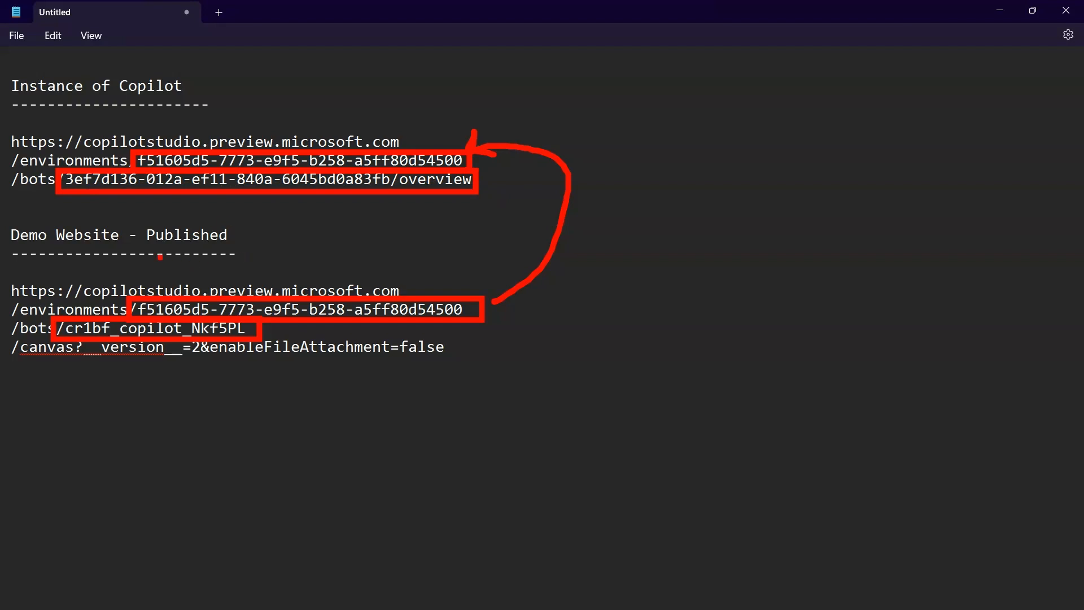
{"action": "key", "text": "Escape"}
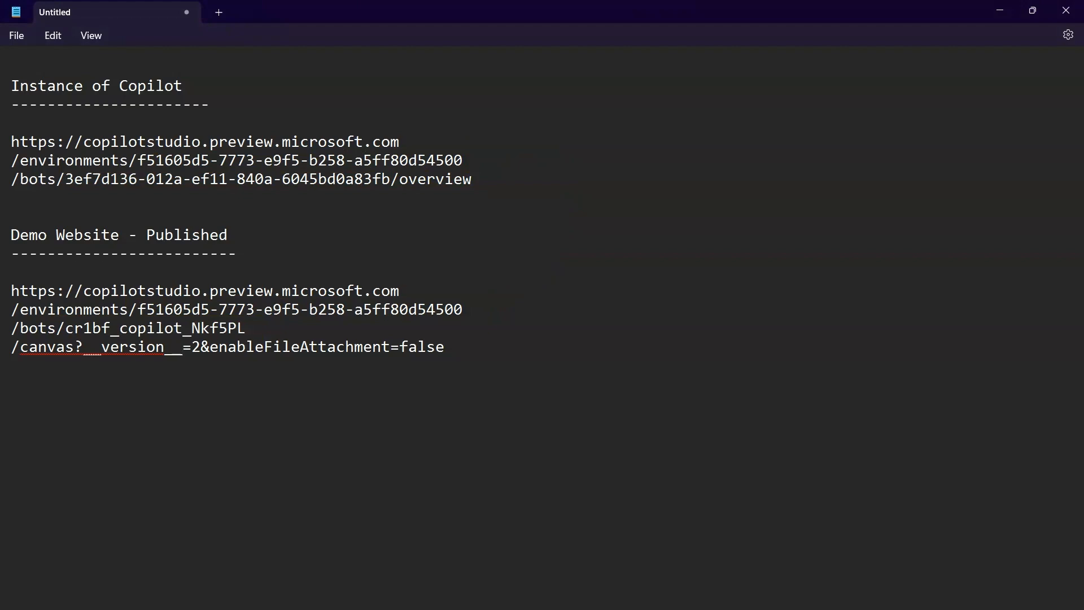
Step: Switch to Copilot Studio, close the Demo Website settings and copy the share link from the Microsoft Teams channel's availability options
{"action": "mouse_move", "coordinate": [530, 598]}
{"action": "left_click", "coordinate": [531, 565]}
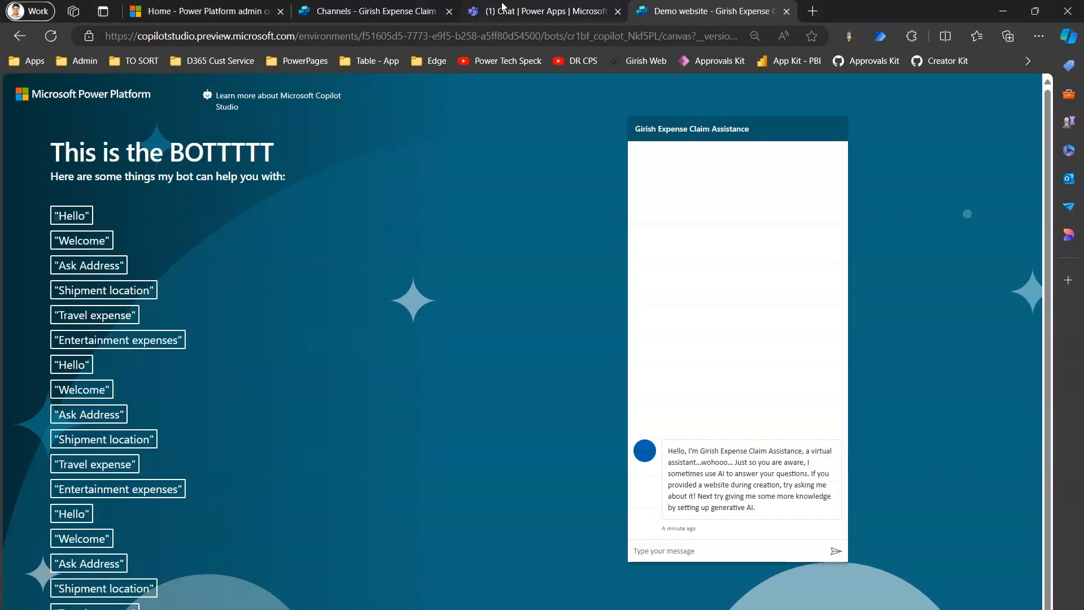
{"action": "left_click", "coordinate": [377, 9]}
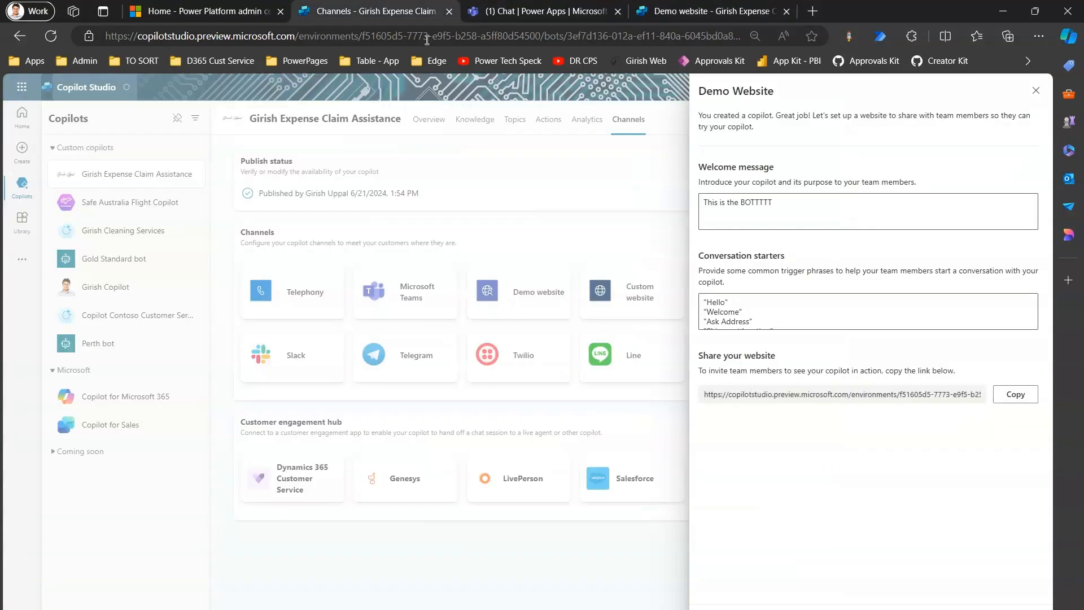
{"action": "left_click", "coordinate": [1033, 92]}
{"action": "left_click", "coordinate": [416, 298]}
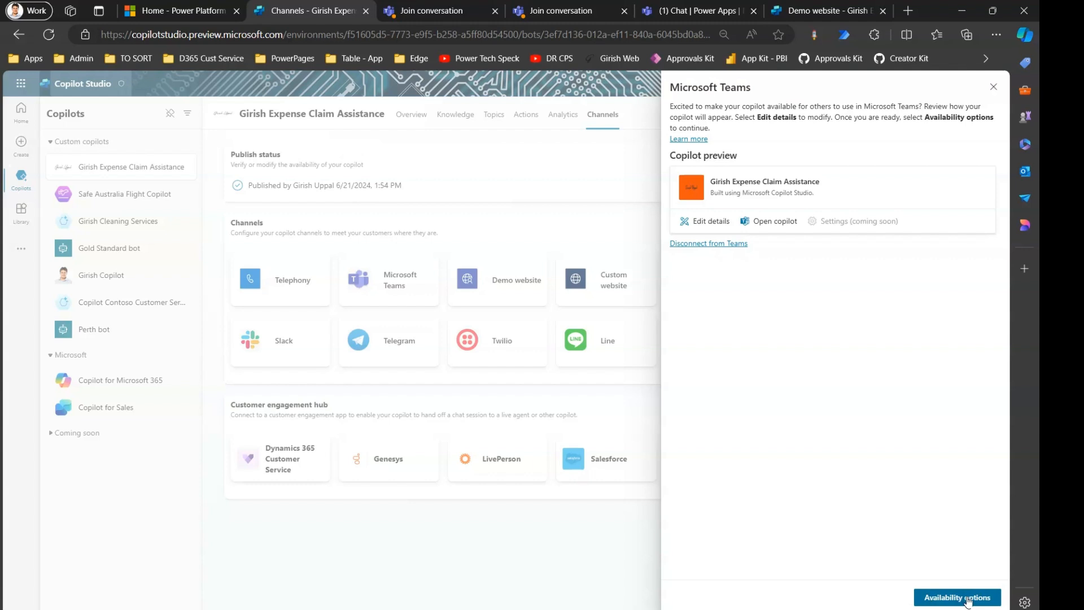
{"action": "left_click", "coordinate": [967, 598]}
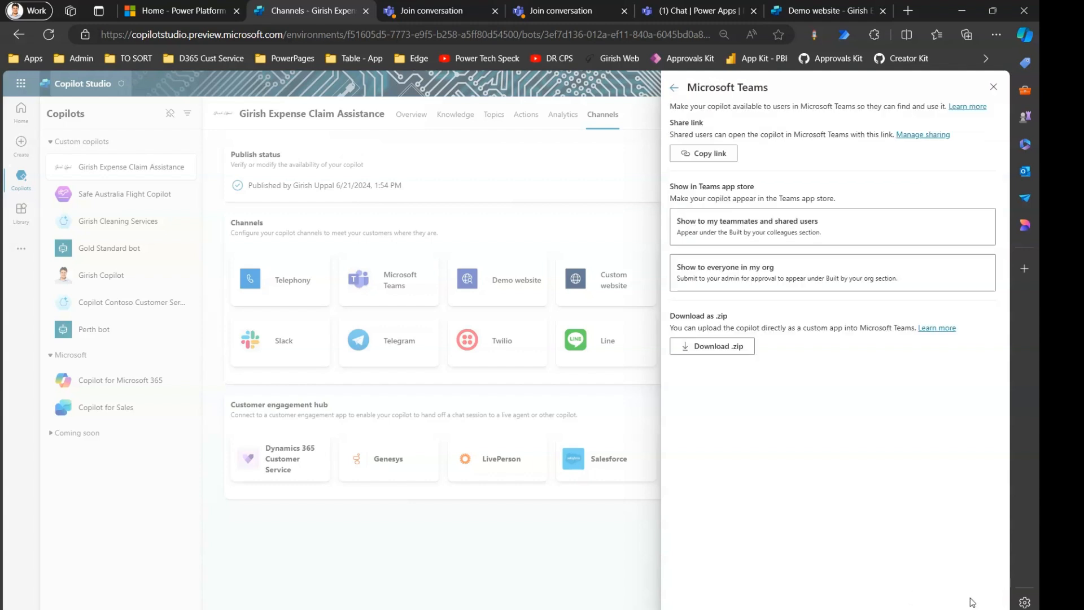
{"action": "left_click", "coordinate": [712, 157]}
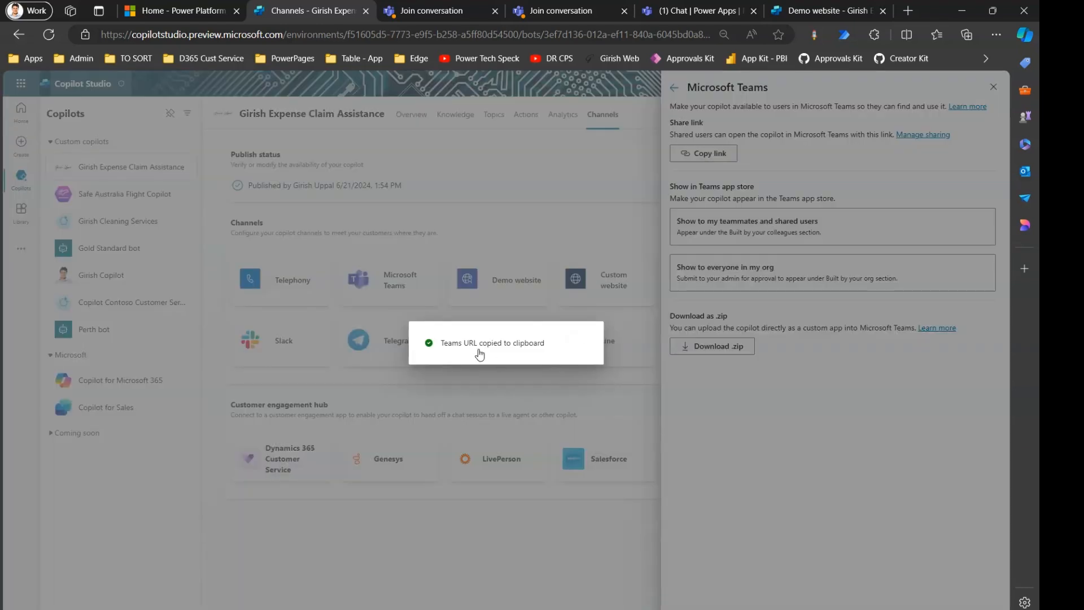
Step: Switch to Notepad, add the dash-underlined heading "Teams Published ID" below the demo website URL and paste the Teams link under it
{"action": "key", "text": "alt+Tab"}
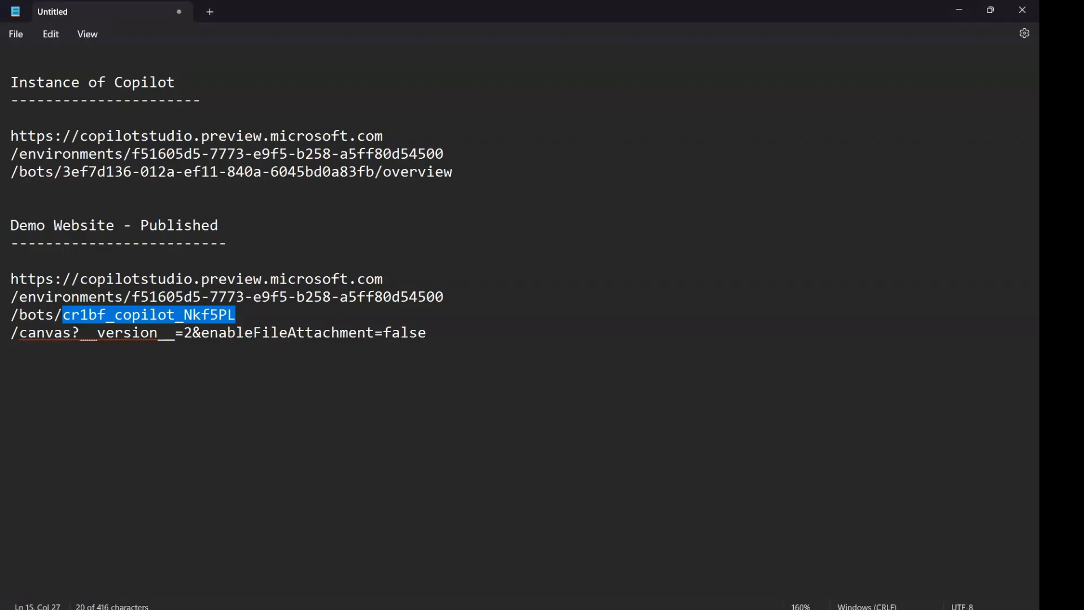
{"action": "left_click", "coordinate": [442, 337]}
{"action": "key", "text": "Return"}
{"action": "key", "text": "Return"}
{"action": "key", "text": "Return"}
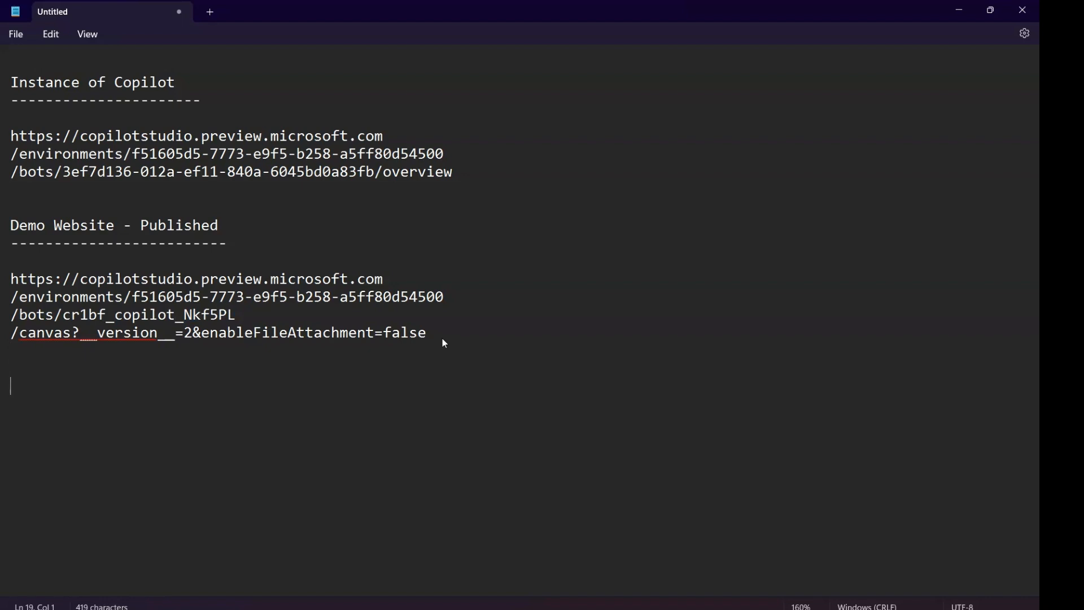
{"action": "type", "text": "Teams Pub"}
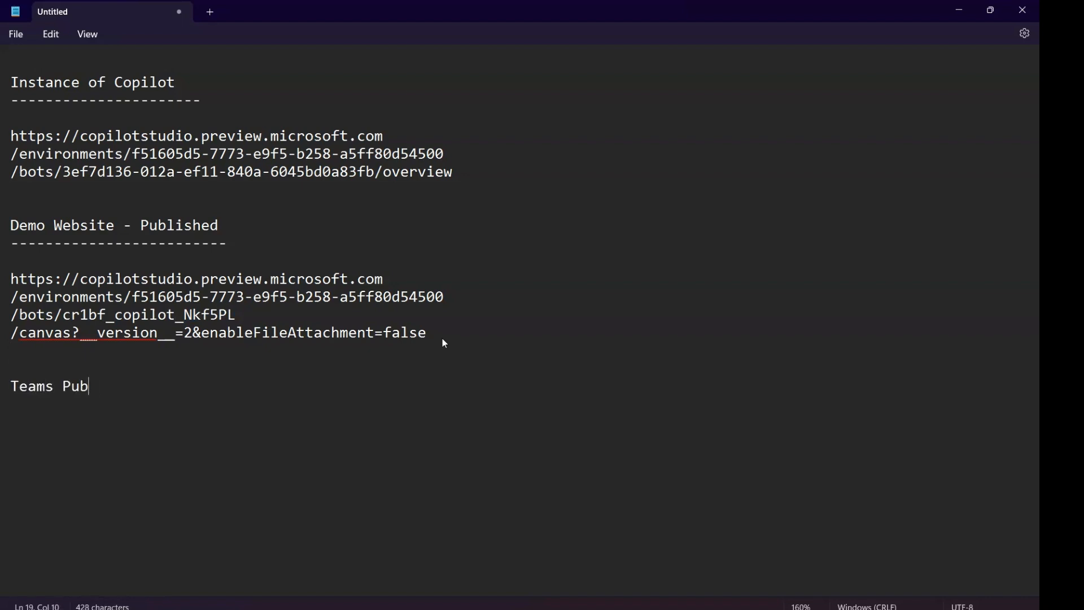
{"action": "type", "text": "lished ID"}
{"action": "key", "text": "Return"}
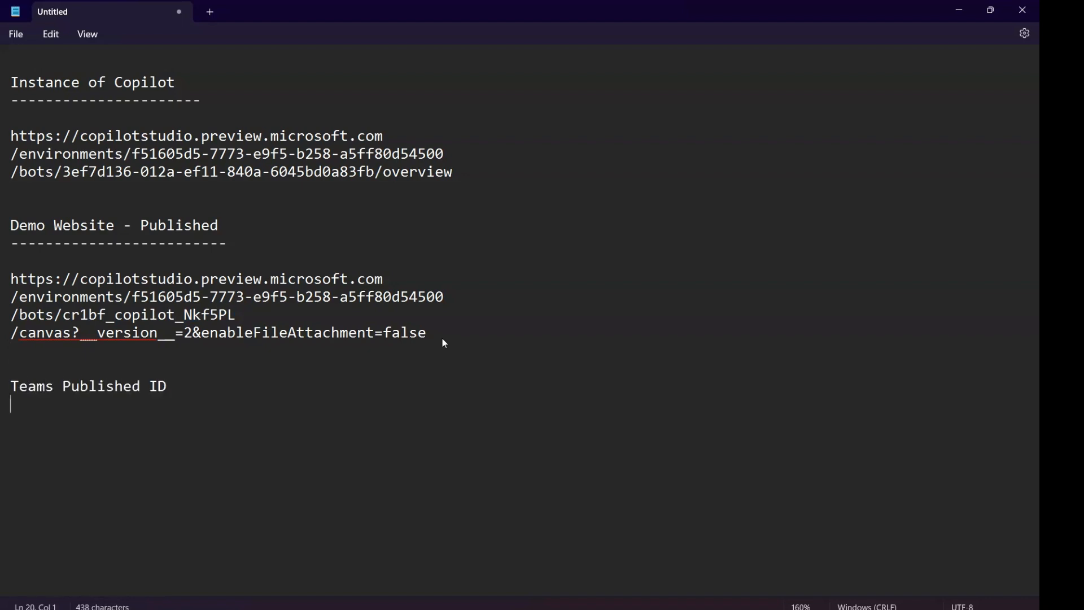
{"action": "type", "text": "--------------------"}
{"action": "key", "text": "Return"}
{"action": "key", "text": "Return"}
{"action": "key", "text": "ctrl+v"}
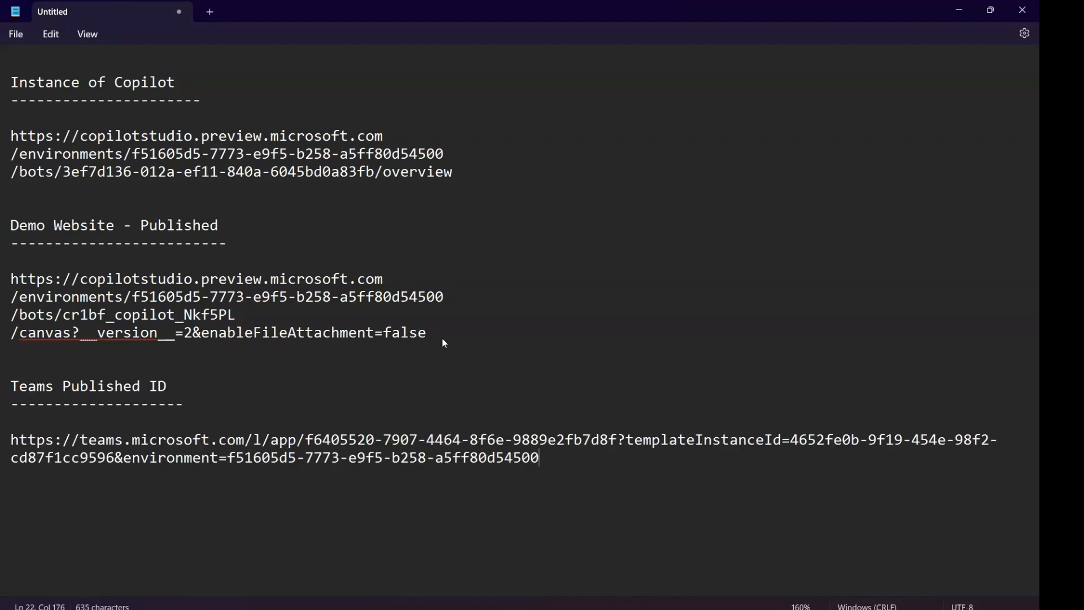
Step: Split the Teams URL onto separate lines before /app, ?templateInstanceId and environment=
{"action": "left_click", "coordinate": [264, 440]}
{"action": "key", "text": "Return"}
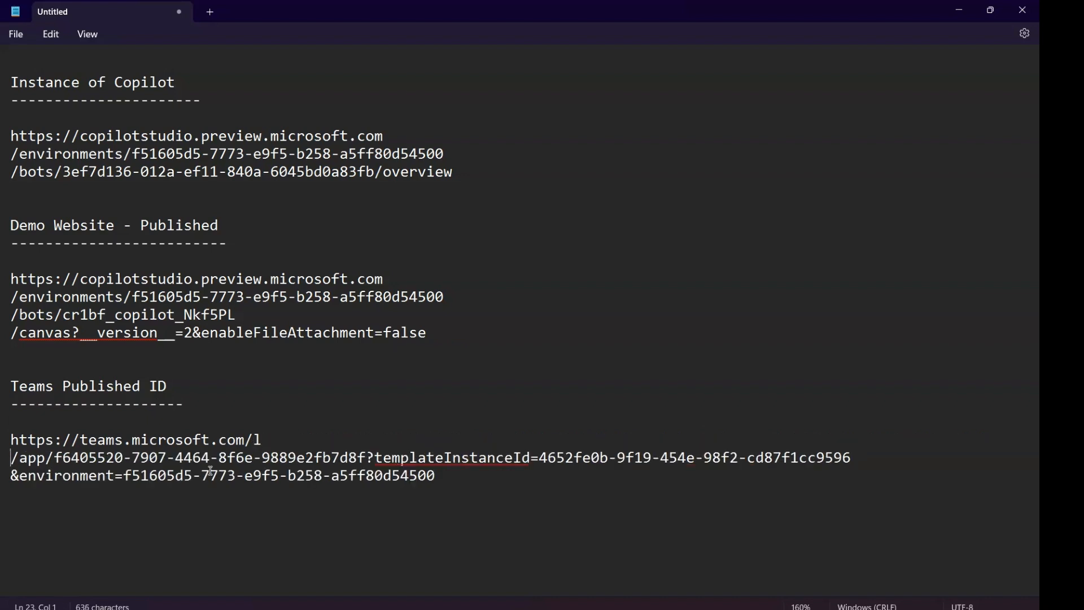
{"action": "left_click", "coordinate": [370, 456]}
{"action": "key", "text": "Return"}
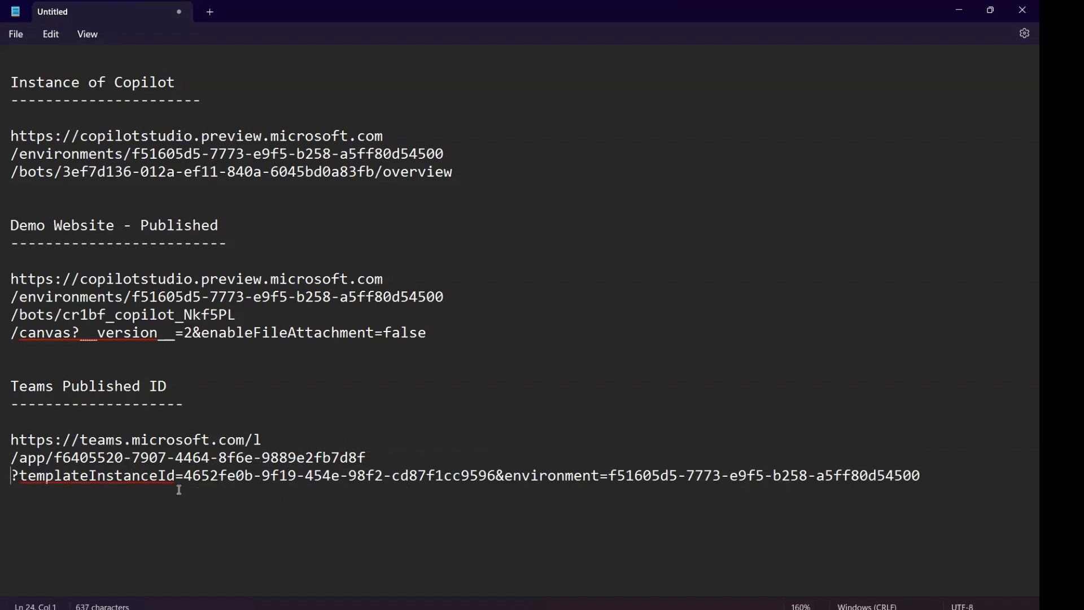
{"action": "left_click", "coordinate": [505, 476]}
{"action": "key", "text": "Return"}
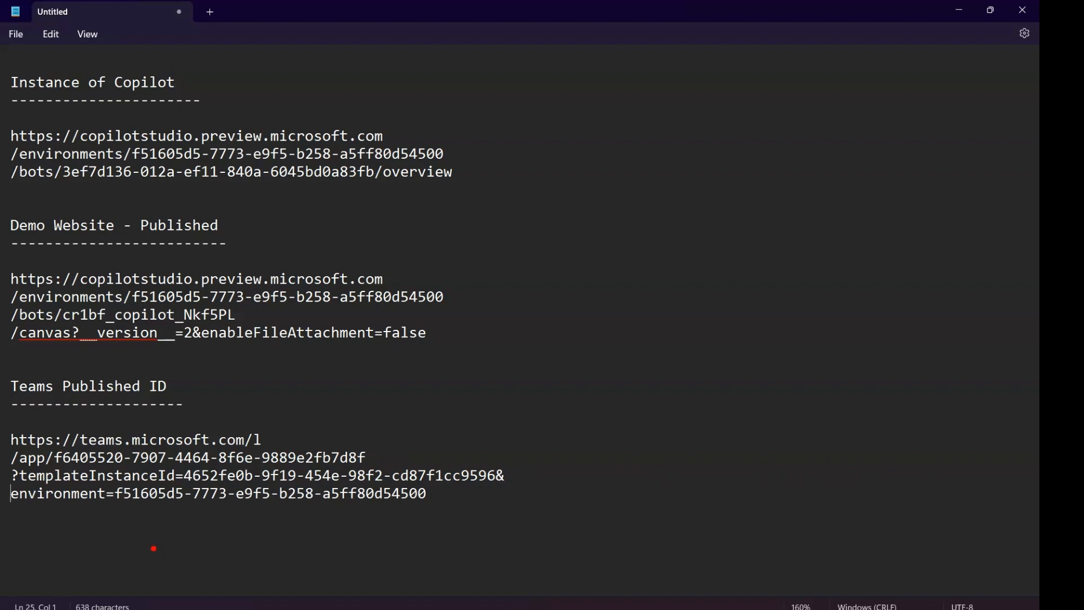
Step: Compare the Teams URL's environment ID with those in the other two URLs, mark the identifier after /app, and clear the markings
{"action": "mouse_move", "coordinate": [112, 481]}
{"action": "left_mouse_down"}
{"action": "mouse_move", "coordinate": [131, 501]}
{"action": "mouse_move", "coordinate": [447, 508]}
{"action": "left_mouse_up"}
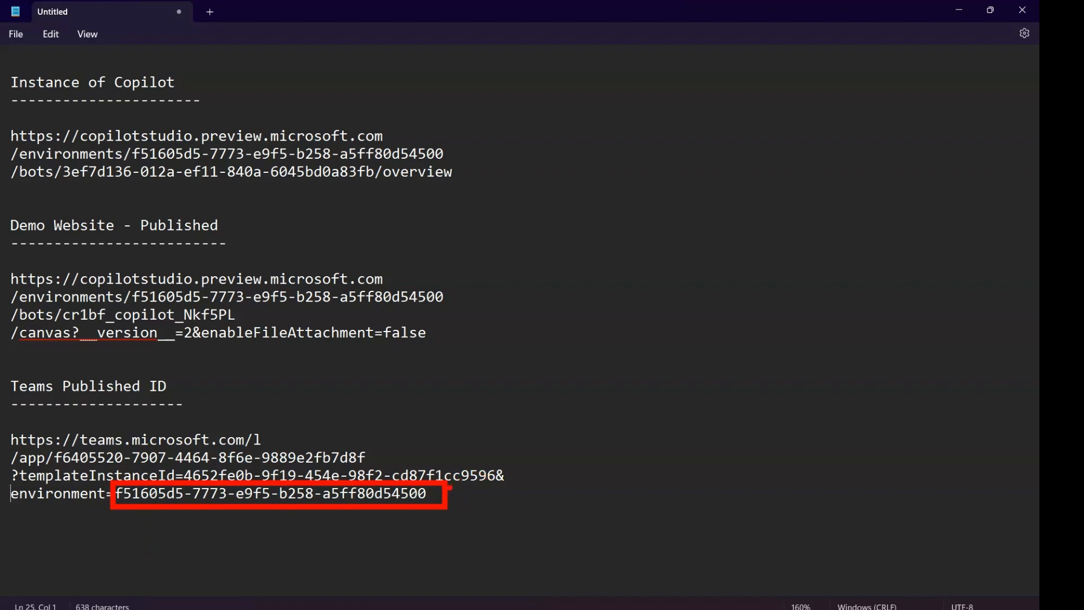
{"action": "mouse_move", "coordinate": [448, 488]}
{"action": "left_mouse_down"}
{"action": "mouse_move", "coordinate": [612, 170]}
{"action": "mouse_move", "coordinate": [461, 154]}
{"action": "mouse_move", "coordinate": [454, 162]}
{"action": "mouse_move", "coordinate": [476, 166]}
{"action": "left_mouse_up"}
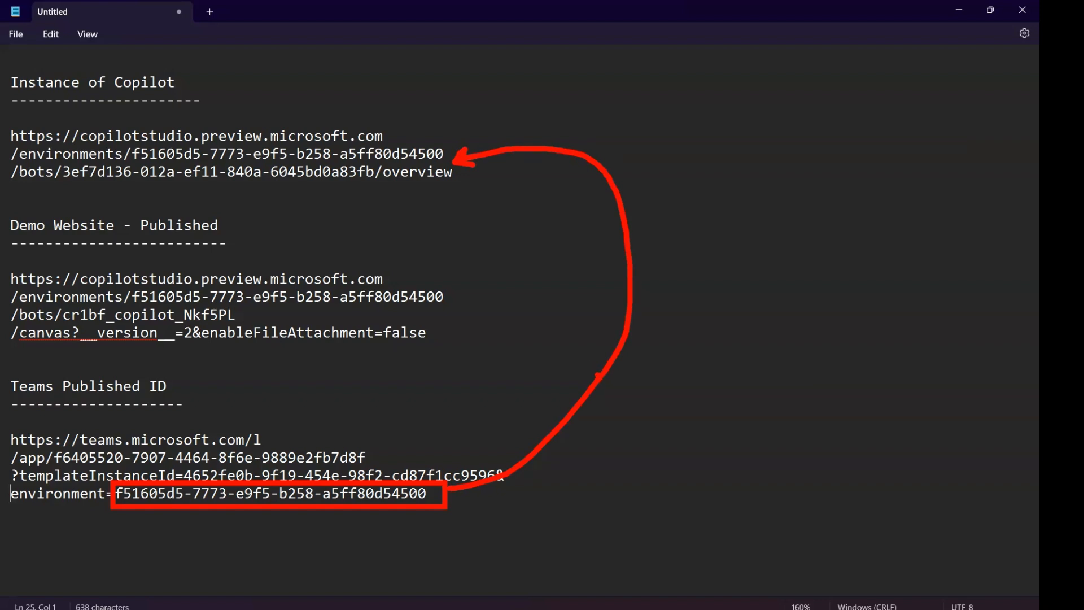
{"action": "mouse_move", "coordinate": [602, 374]}
{"action": "left_mouse_down"}
{"action": "mouse_move", "coordinate": [592, 305]}
{"action": "mouse_move", "coordinate": [549, 277]}
{"action": "mouse_move", "coordinate": [451, 291]}
{"action": "mouse_move", "coordinate": [457, 277]}
{"action": "mouse_move", "coordinate": [467, 293]}
{"action": "left_mouse_up"}
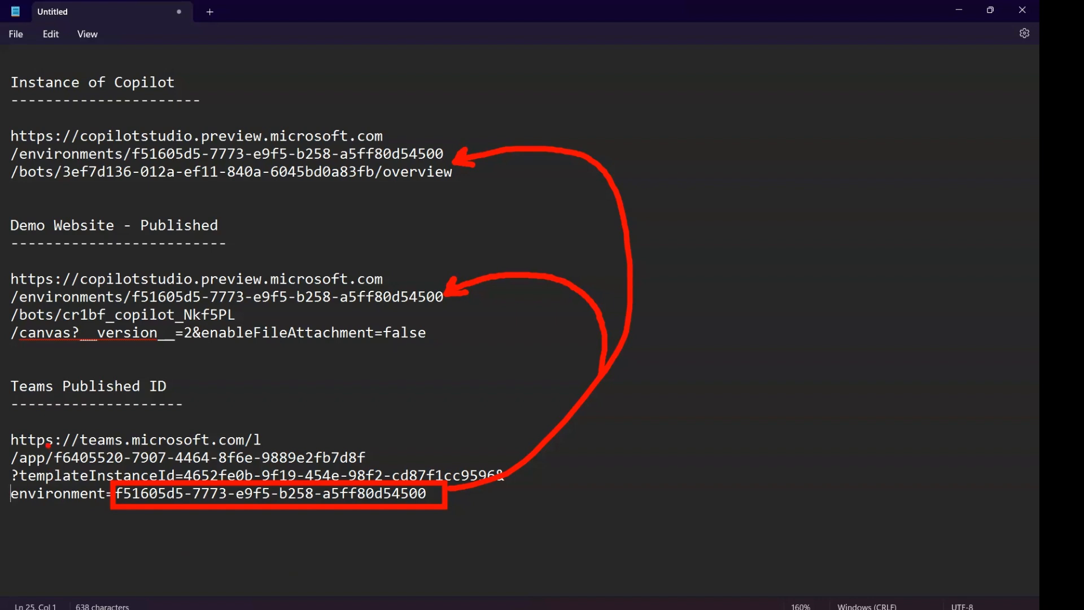
{"action": "left_click_drag", "start_coordinate": [48, 445], "coordinate": [384, 468]}
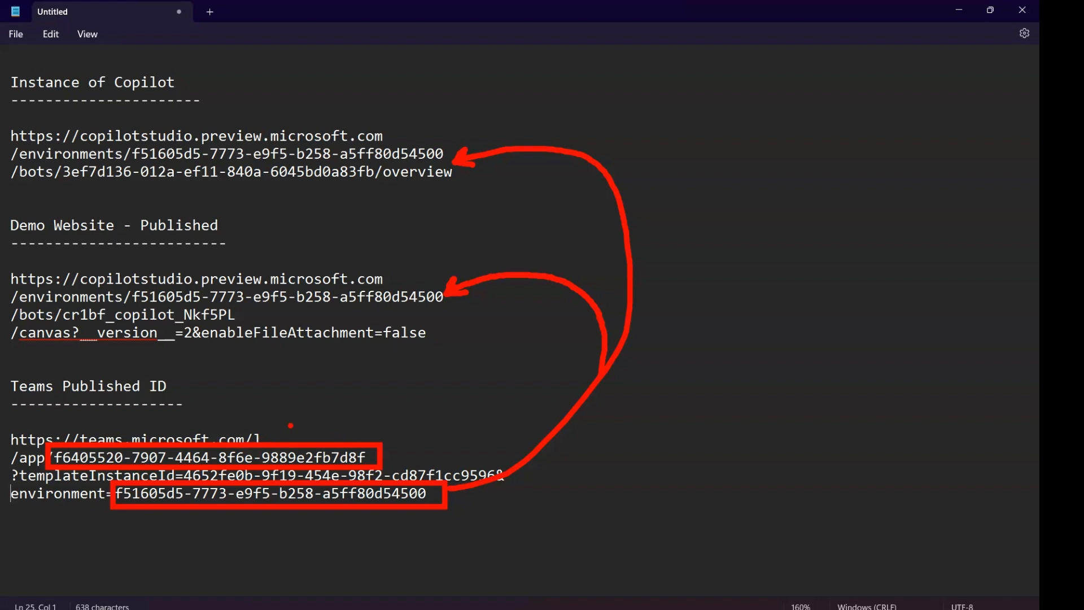
{"action": "mouse_move", "coordinate": [320, 390]}
{"action": "left_mouse_down"}
{"action": "mouse_move", "coordinate": [289, 433]}
{"action": "mouse_move", "coordinate": [291, 415]}
{"action": "mouse_move", "coordinate": [313, 436]}
{"action": "left_mouse_up"}
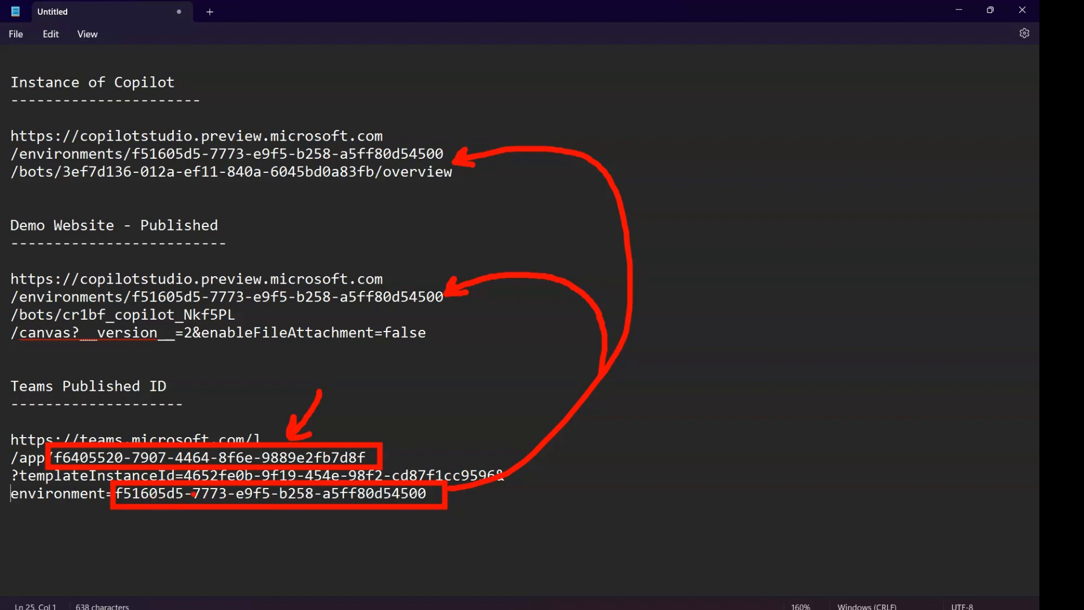
{"action": "key", "text": "Escape"}
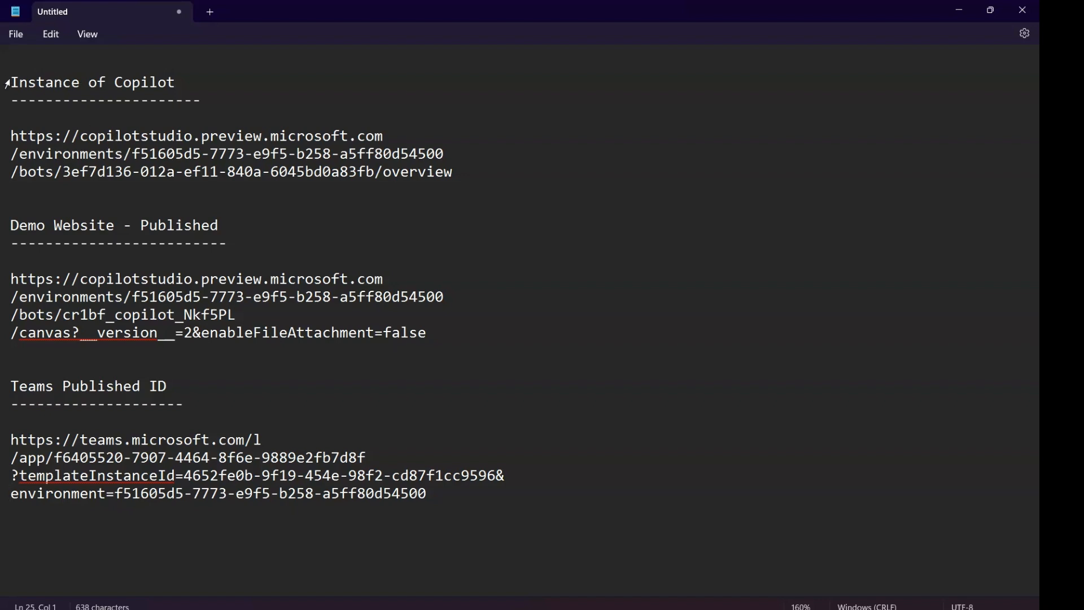
Step: Review the Instance of Copilot, Demo Website and Teams sections, comparing their environment IDs and the identifiers after /bots and /app
{"action": "left_click_drag", "start_coordinate": [9, 82], "coordinate": [186, 82]}
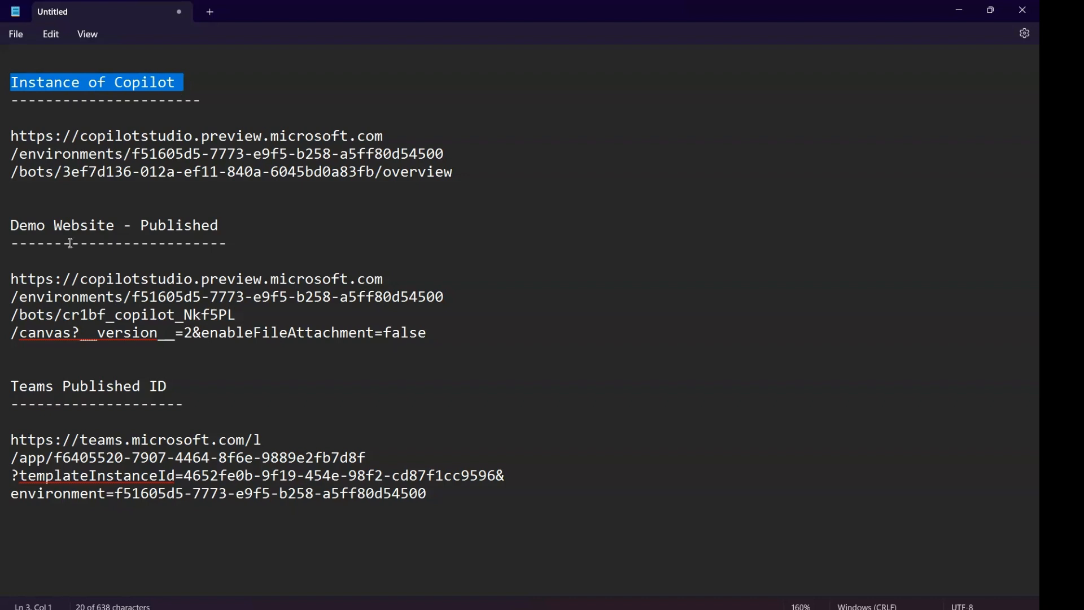
{"action": "left_click_drag", "start_coordinate": [11, 225], "coordinate": [208, 232]}
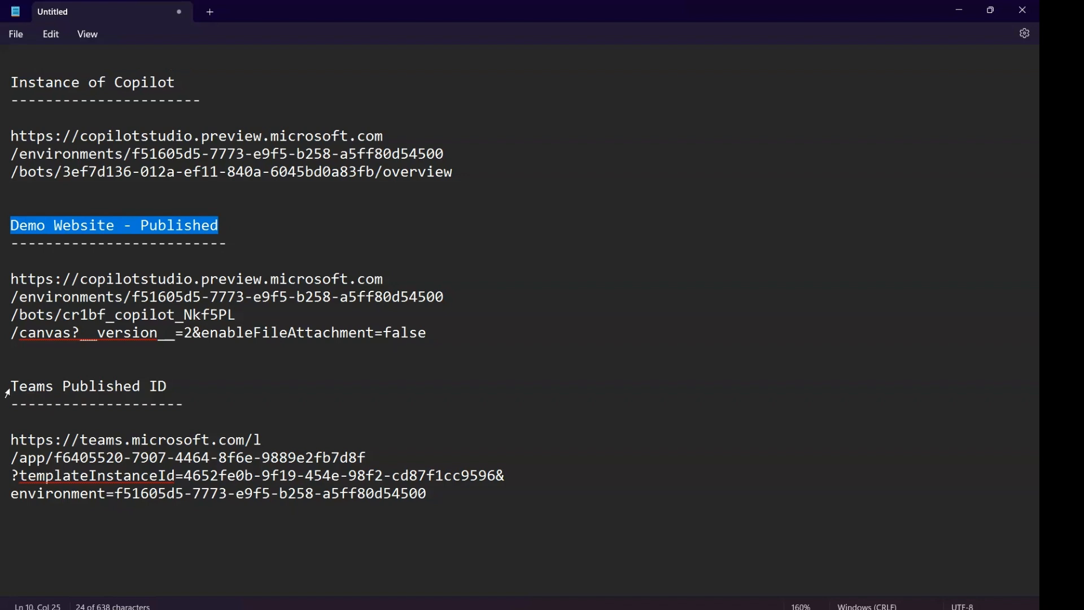
{"action": "triple_click", "coordinate": [82, 388]}
{"action": "left_click", "coordinate": [225, 362]}
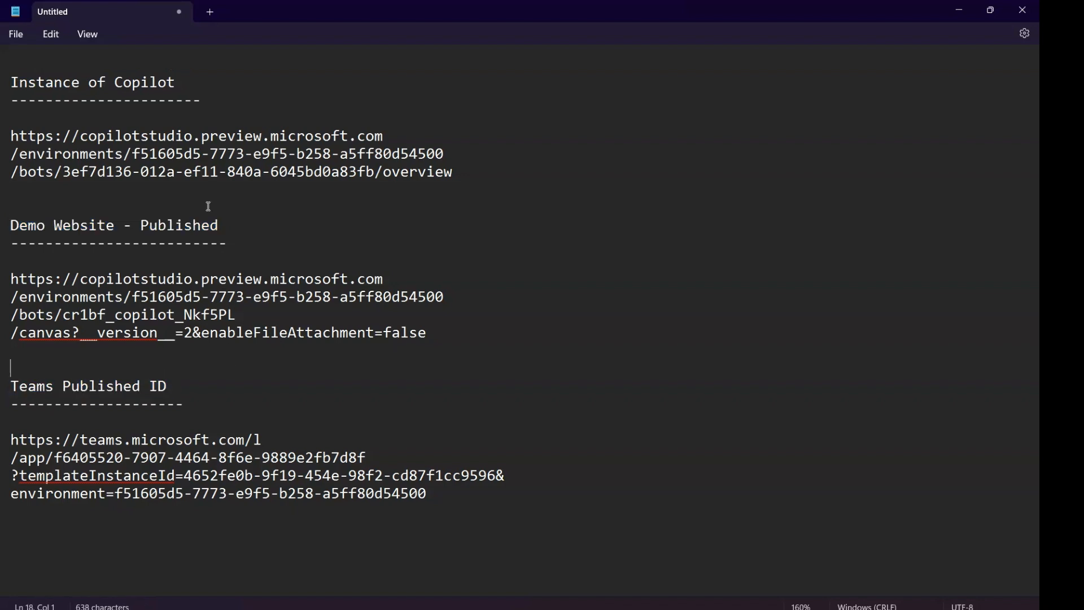
{"action": "left_click", "coordinate": [179, 152]}
{"action": "left_click", "coordinate": [181, 321]}
{"action": "left_click", "coordinate": [224, 454]}
{"action": "left_click_drag", "start_coordinate": [136, 296], "coordinate": [417, 296]}
{"action": "left_click", "coordinate": [193, 243]}
{"action": "left_click_drag", "start_coordinate": [64, 315], "coordinate": [231, 316]}
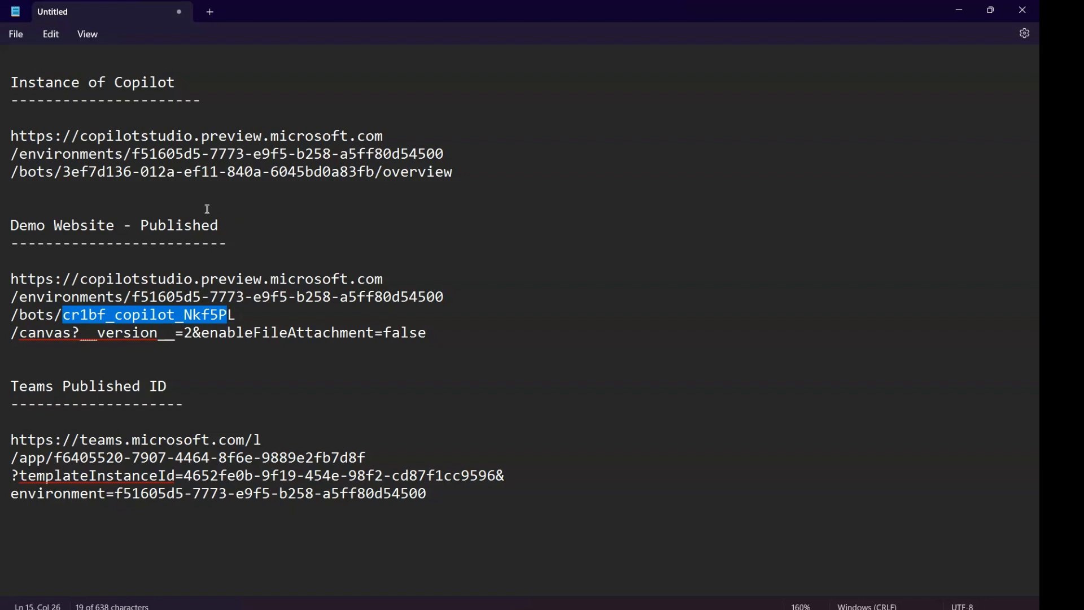
{"action": "left_click_drag", "start_coordinate": [63, 172], "coordinate": [386, 174]}
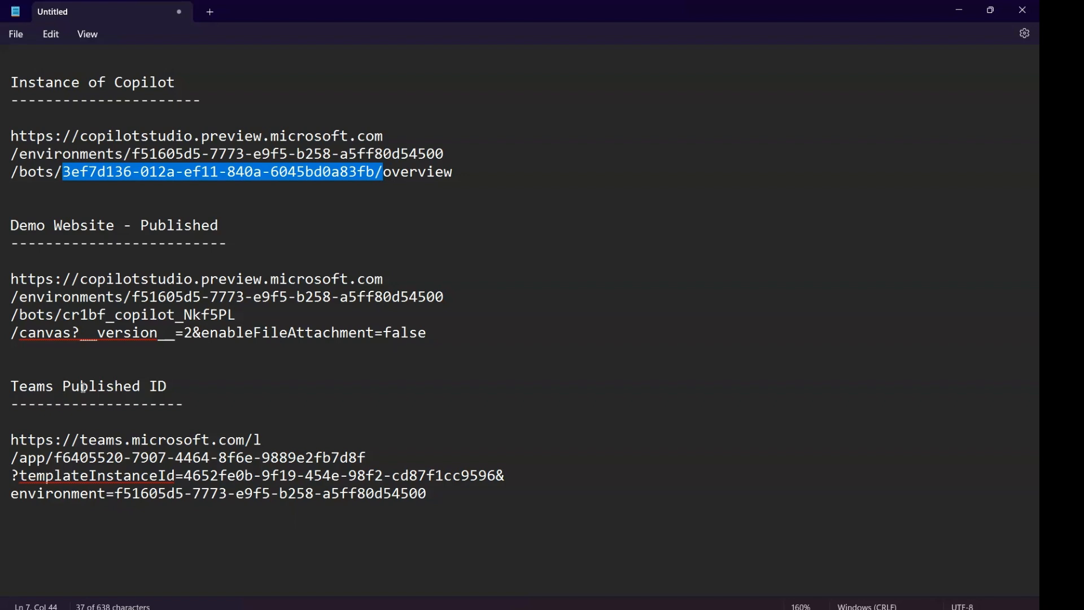
{"action": "left_click_drag", "start_coordinate": [11, 458], "coordinate": [54, 457]}
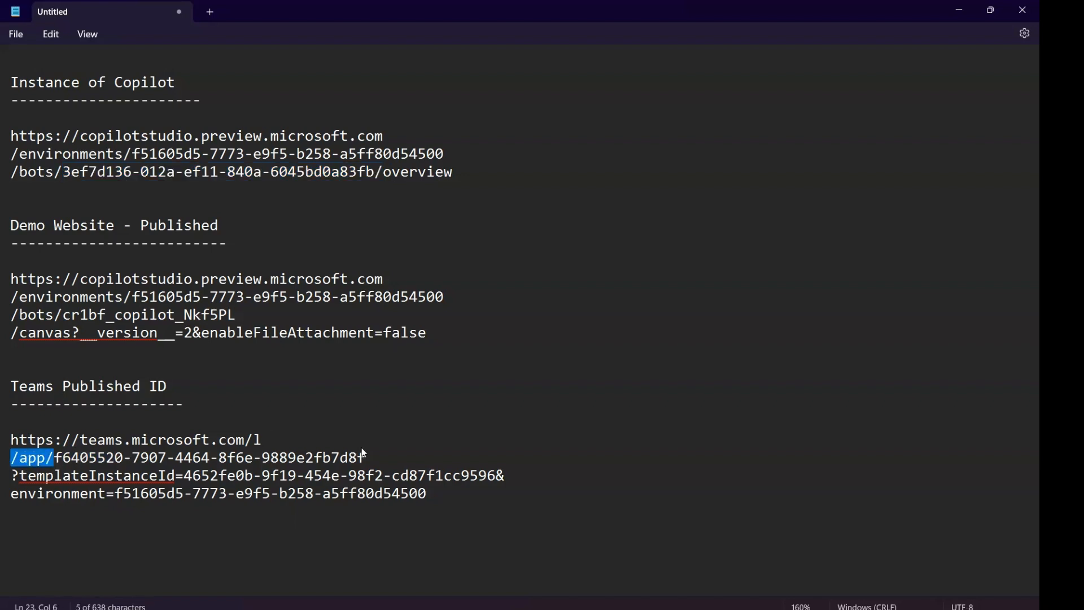
{"action": "left_click_drag", "start_coordinate": [362, 450], "coordinate": [376, 453]}
{"action": "left_click", "coordinate": [580, 386]}
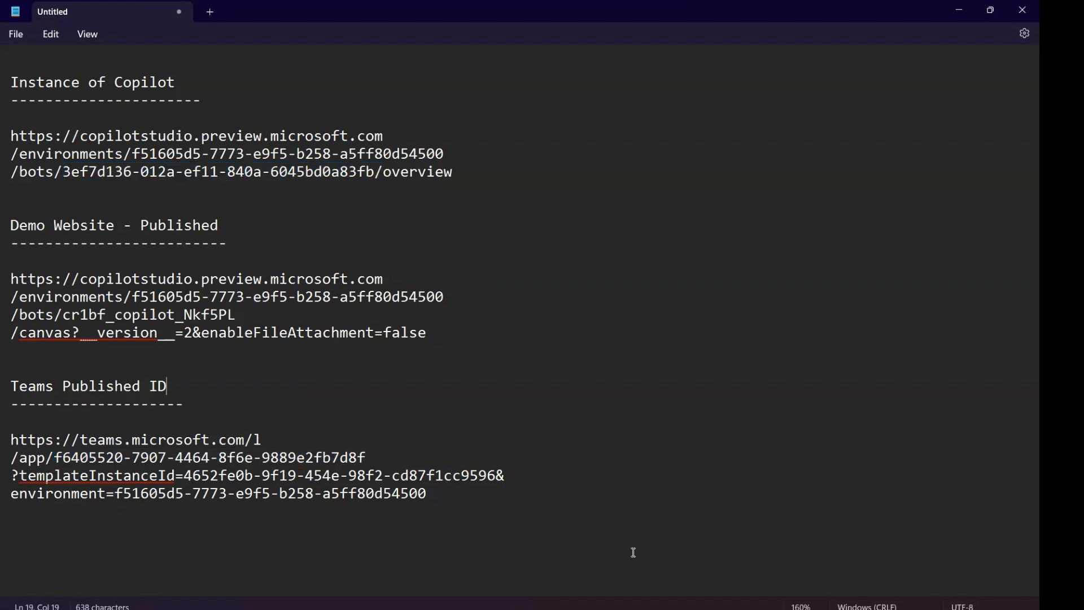